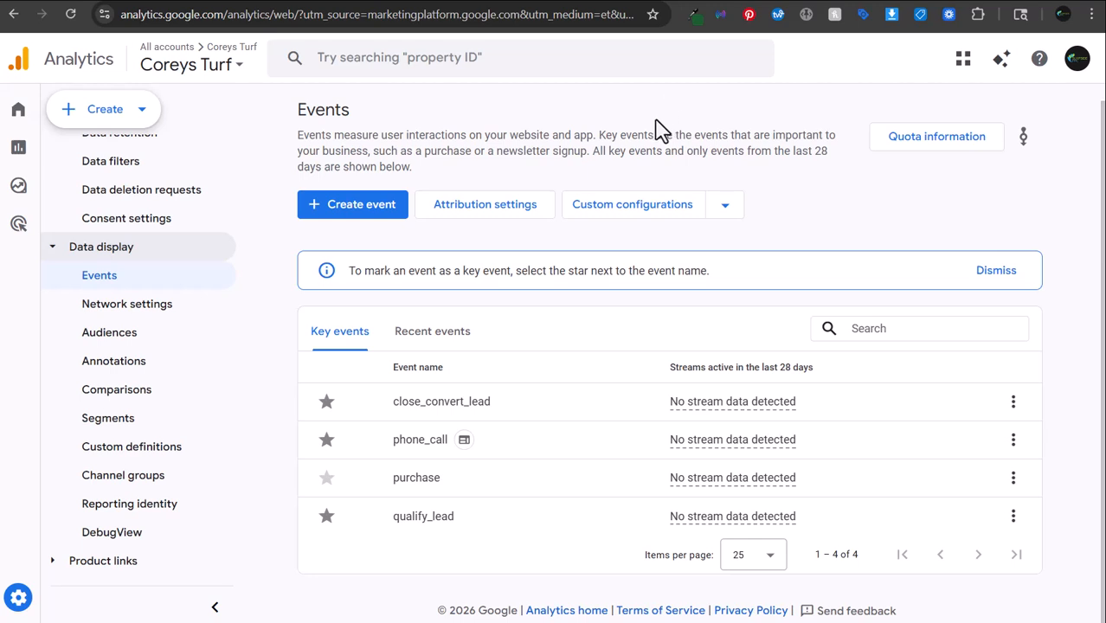
Switch to the website's contact page and examine its lead form.
click(485, 2)
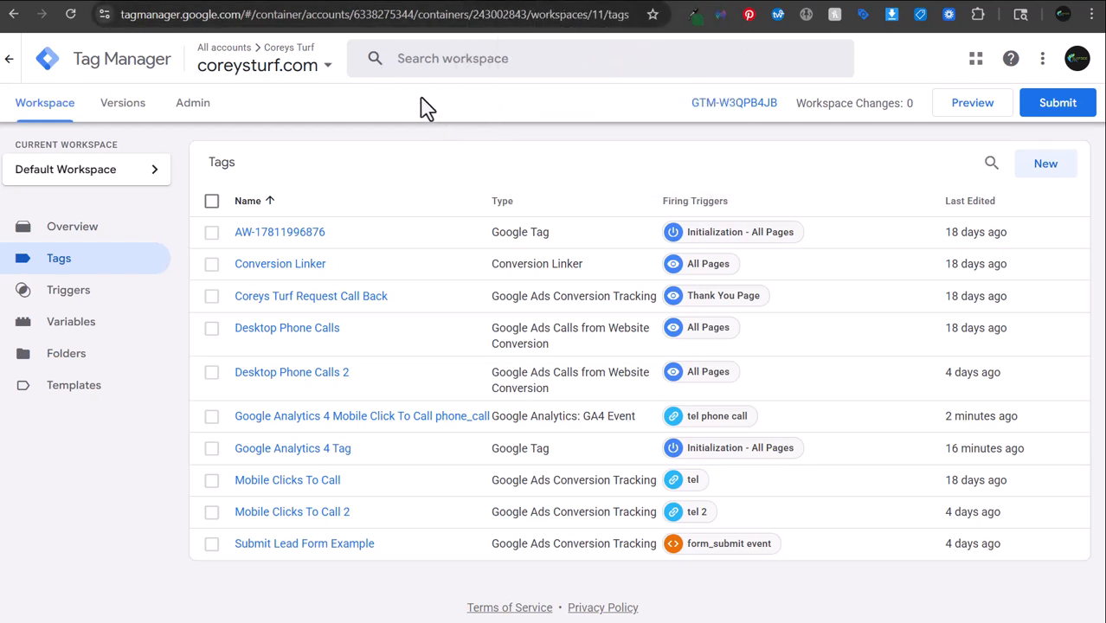
click(335, 1)
scroll(375, 272, down, 4)
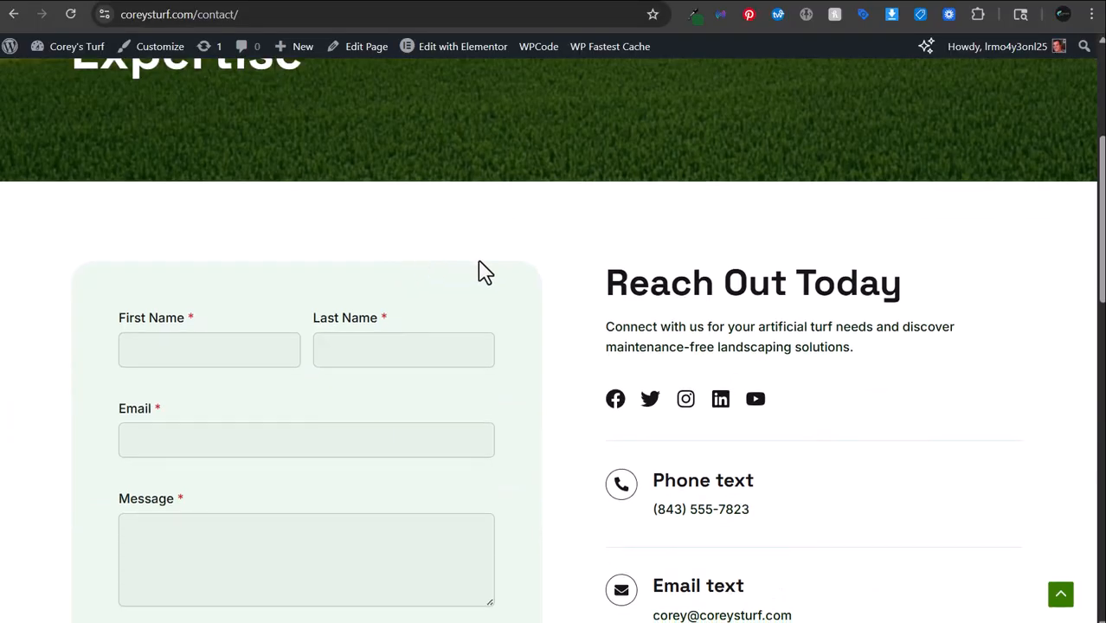
scroll(312, 273, down, 2)
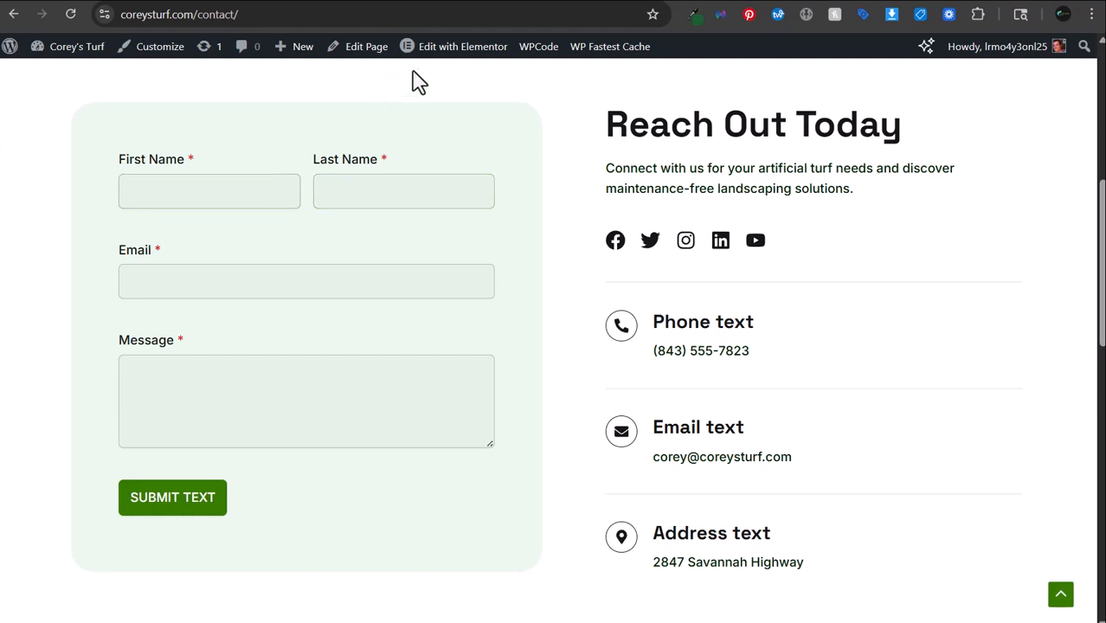
Open the SureForms dashboard in the website's WordPress admin.
right_click(458, 69)
click(495, 70)
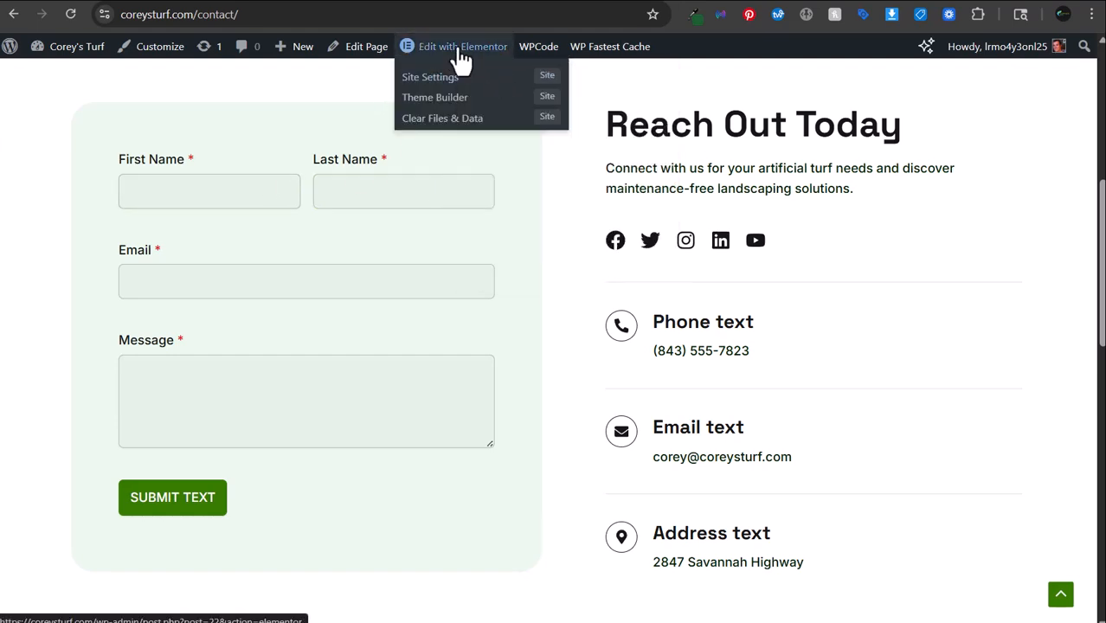
click(263, 2)
mouse_move(99, 50)
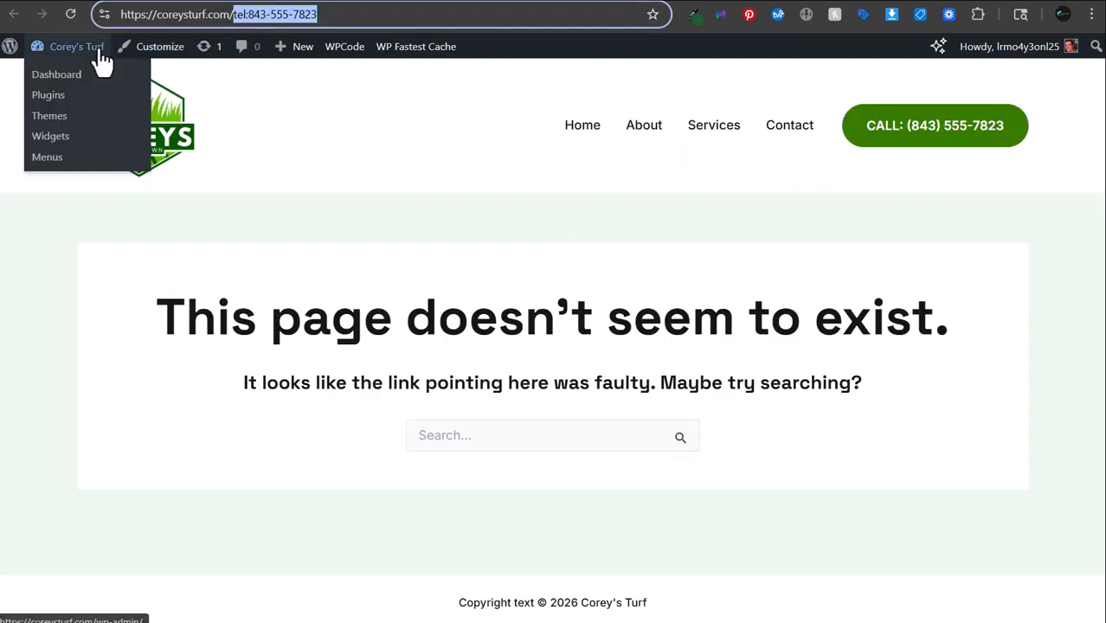
click(67, 80)
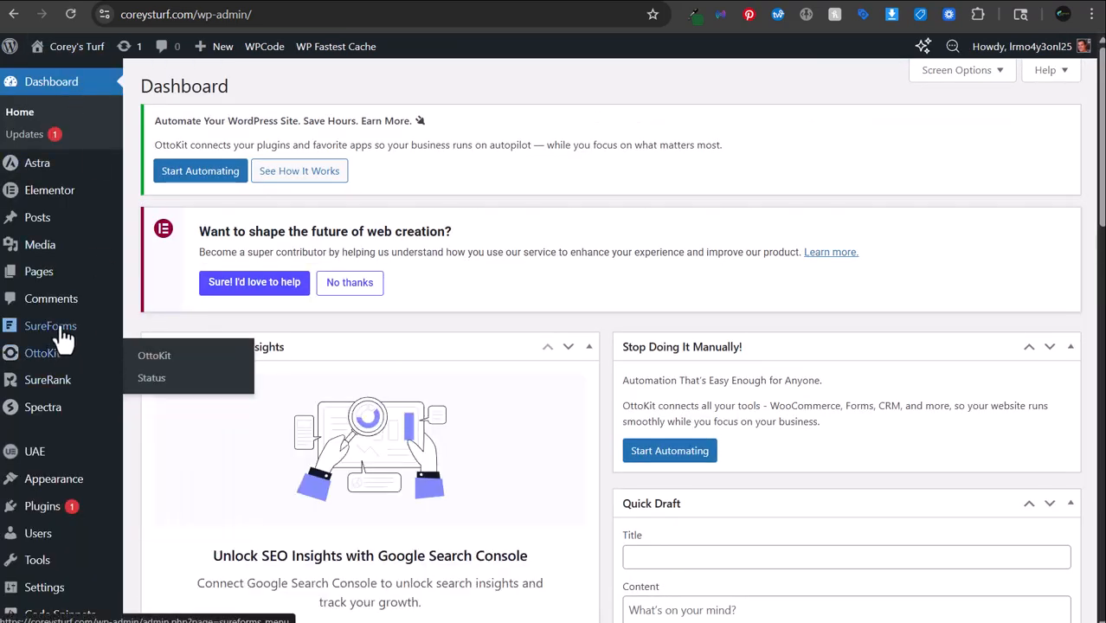
mouse_move(48, 336)
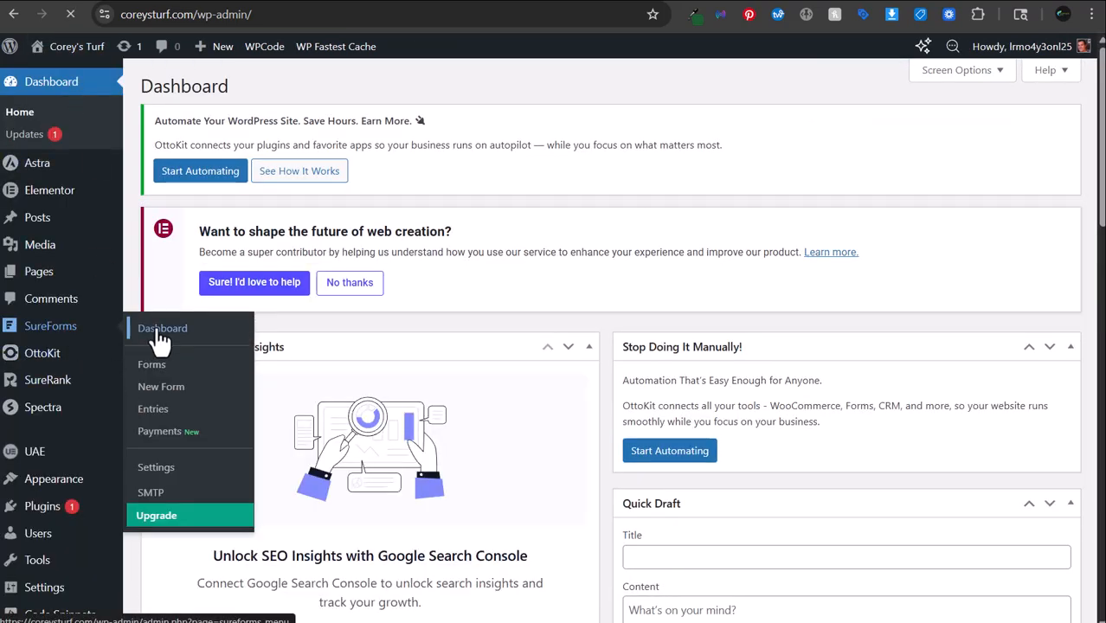
click(151, 327)
Open Simple Contact Form from the SureForms forms list and view its Form Confirmation settings.
scroll(373, 288, down, 3)
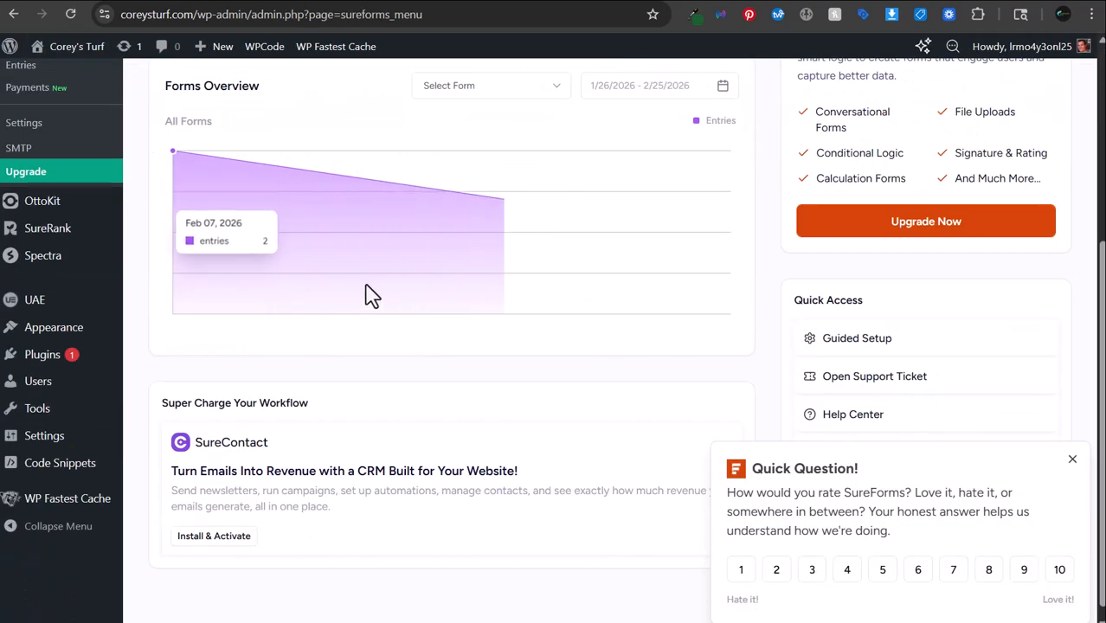
scroll(354, 309, up, 3)
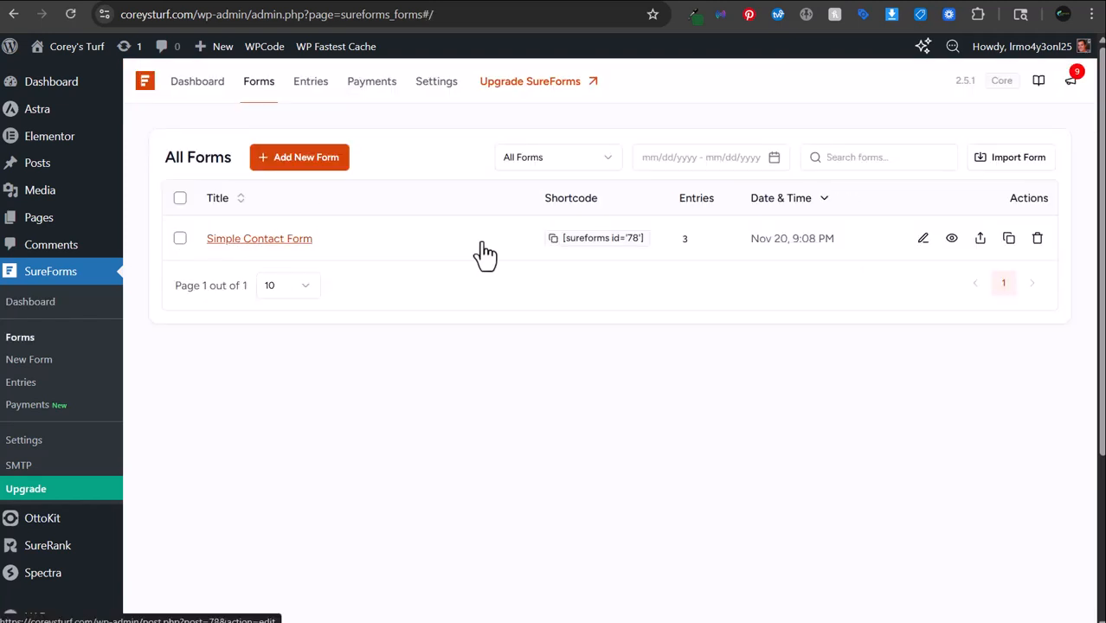
click(920, 239)
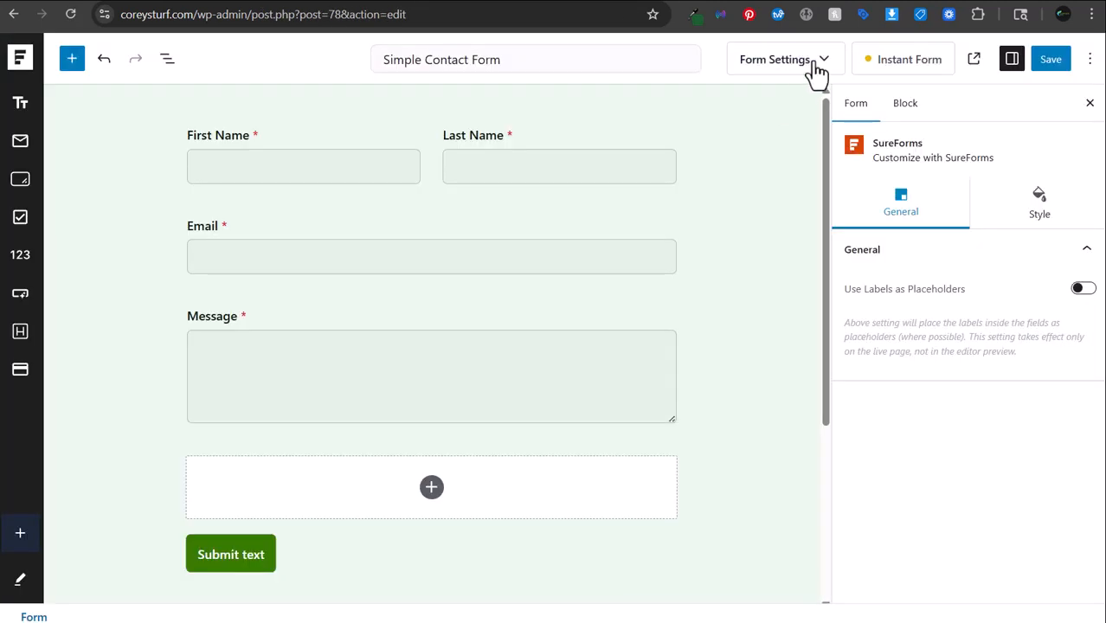
click(814, 69)
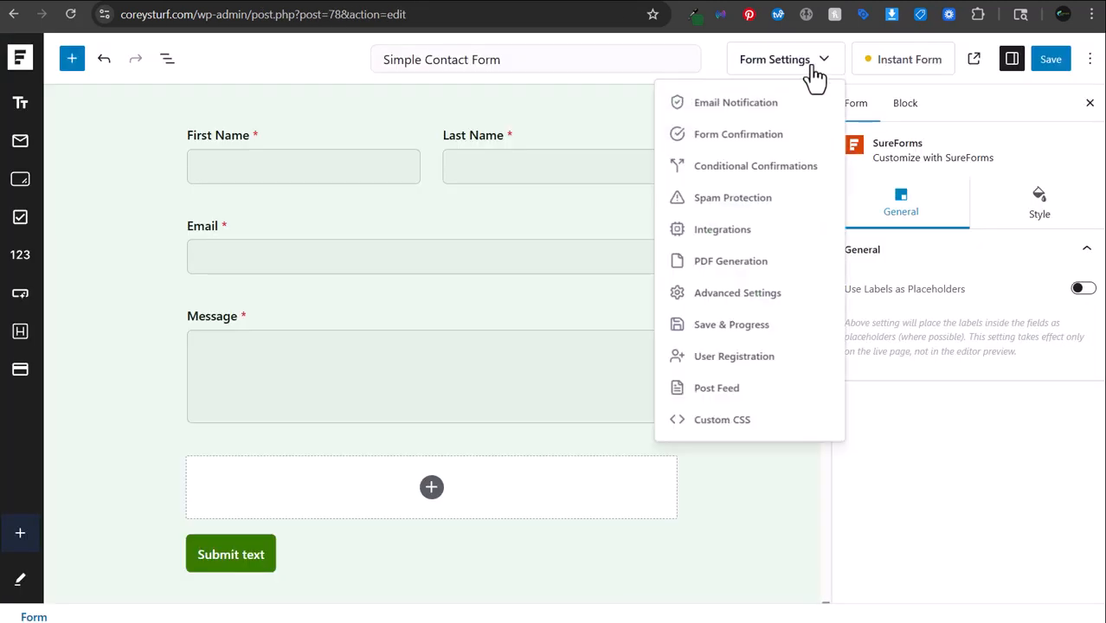
click(753, 136)
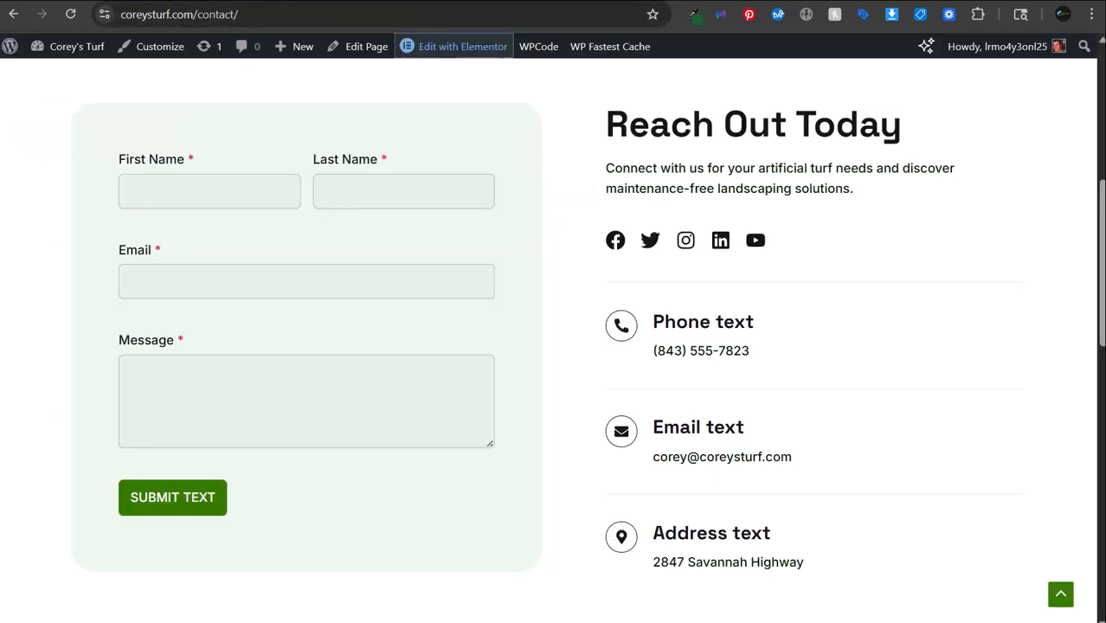
Try to submit the contact page form with the contact's saved name and e-mail and the message "Test".
click(212, 179)
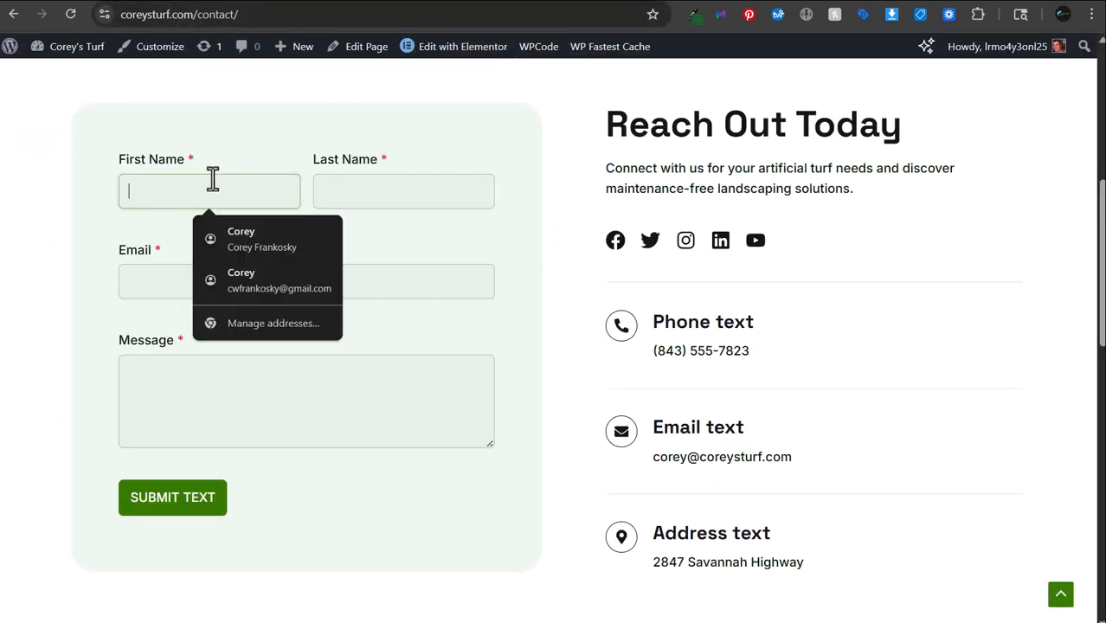
click(230, 236)
click(195, 397)
text(Test)
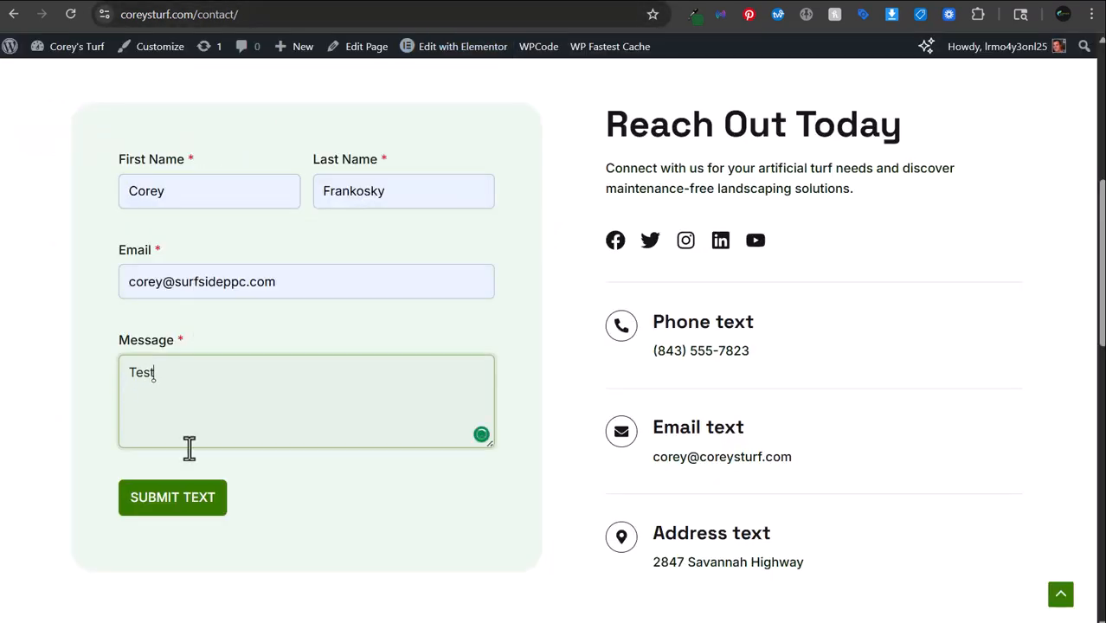
click(173, 498)
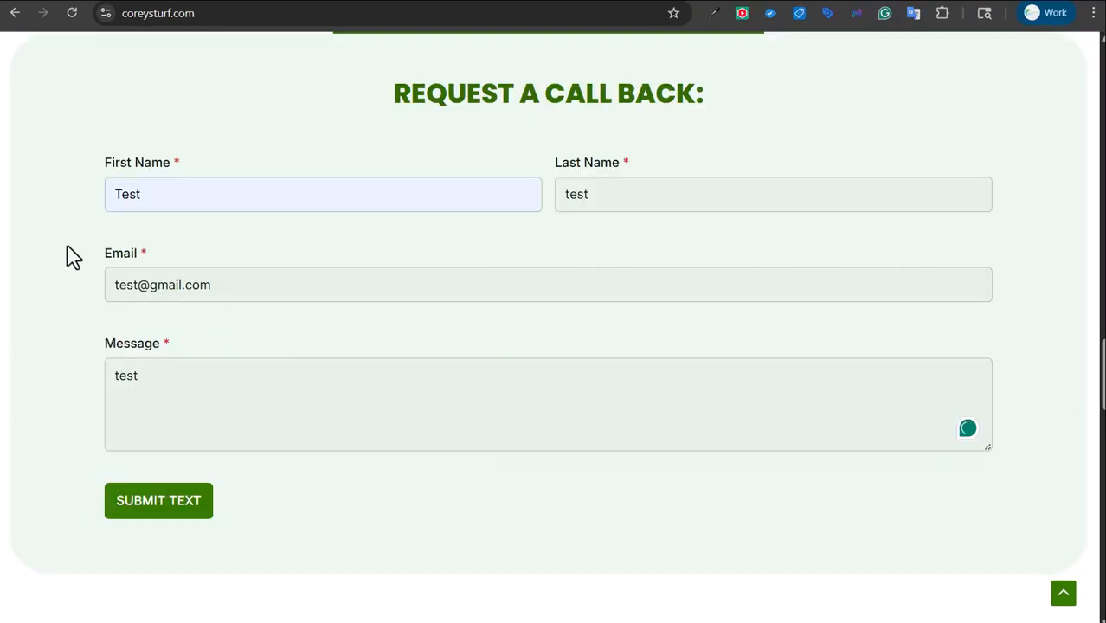
Submit the filled-in Request a Call Back form on the homepage and check the thank-you page.
click(159, 512)
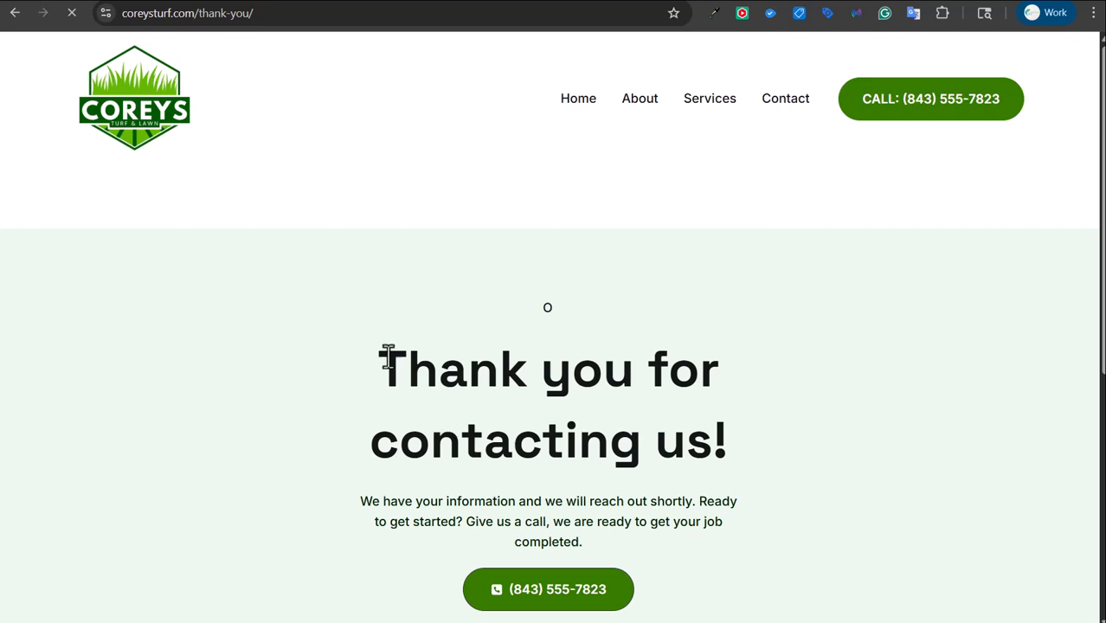
drag(381, 357, 791, 442)
click(779, 444)
scroll(669, 443, down, 2)
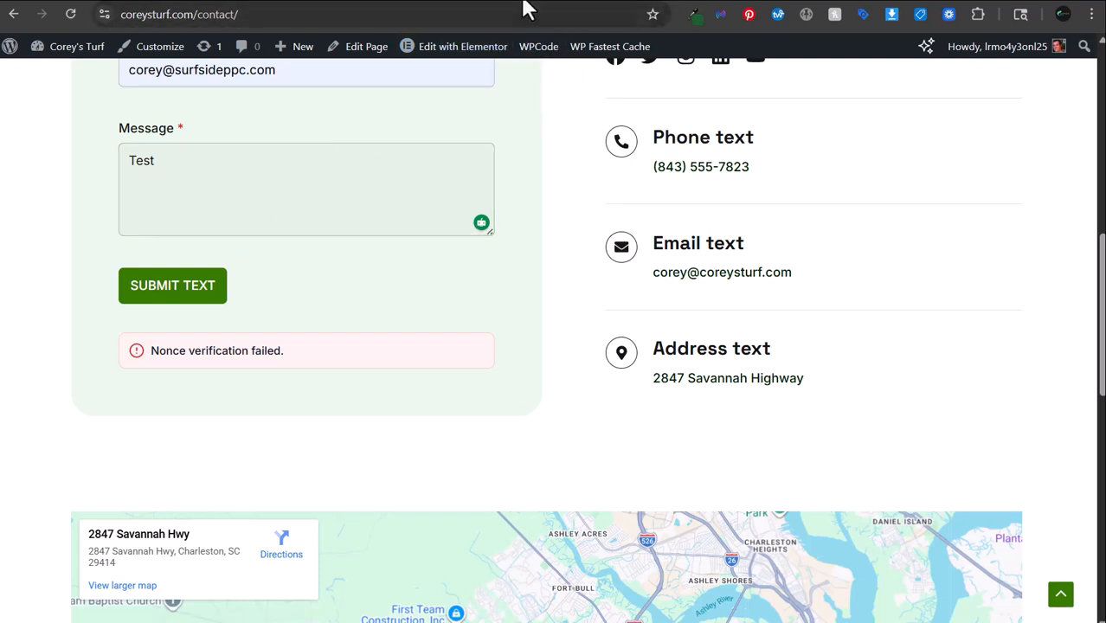
Switch to Google Analytics and open the property's Events settings under Admin.
click(596, 1)
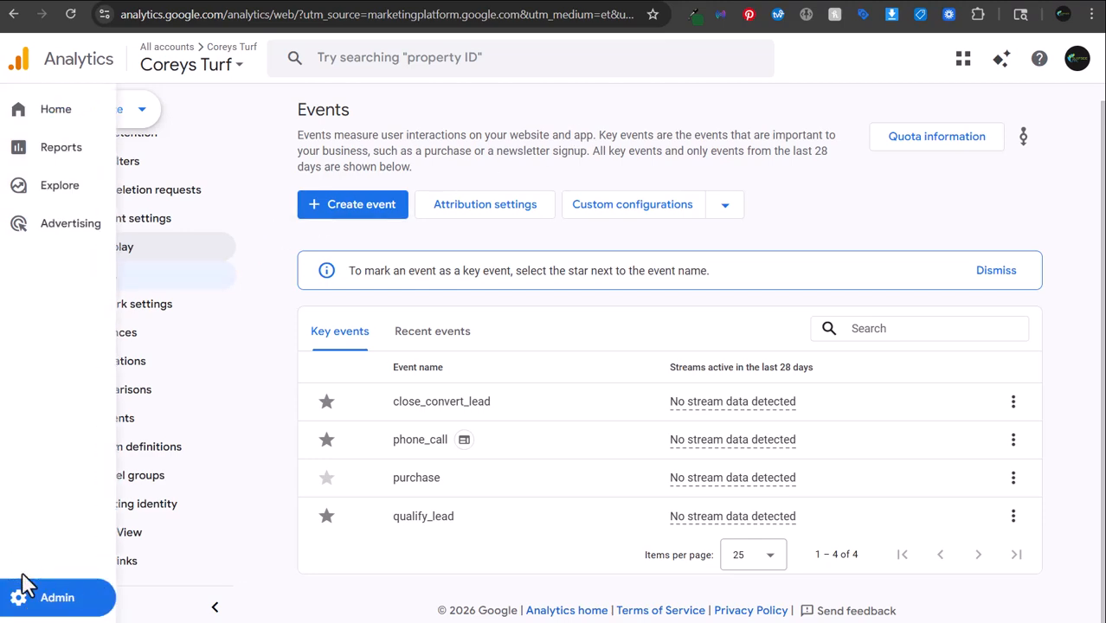
click(21, 601)
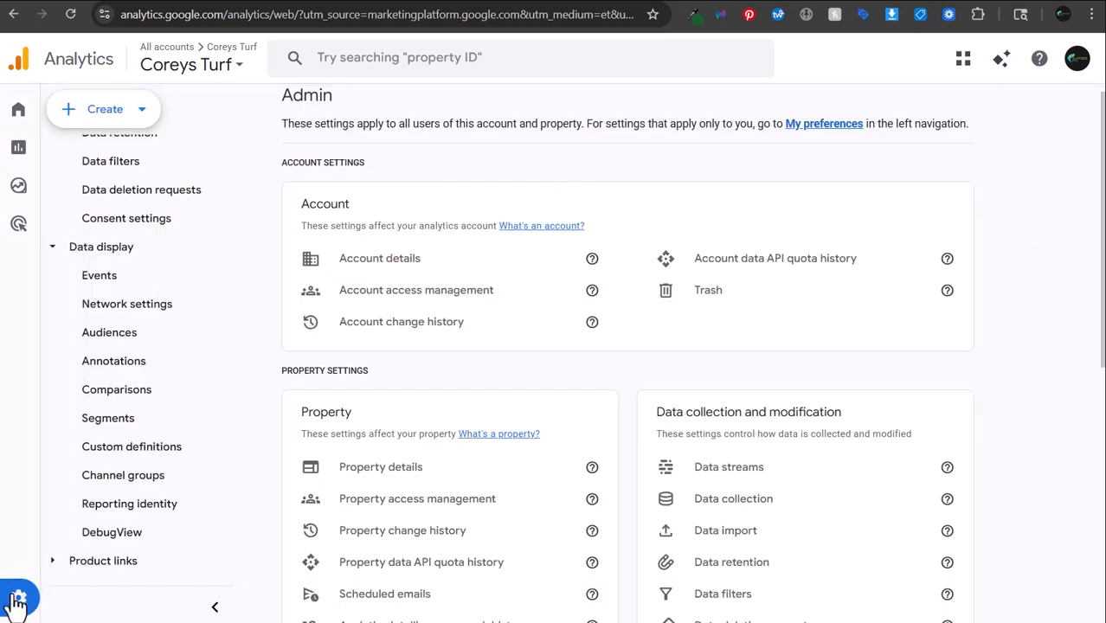
scroll(408, 410, down, 3)
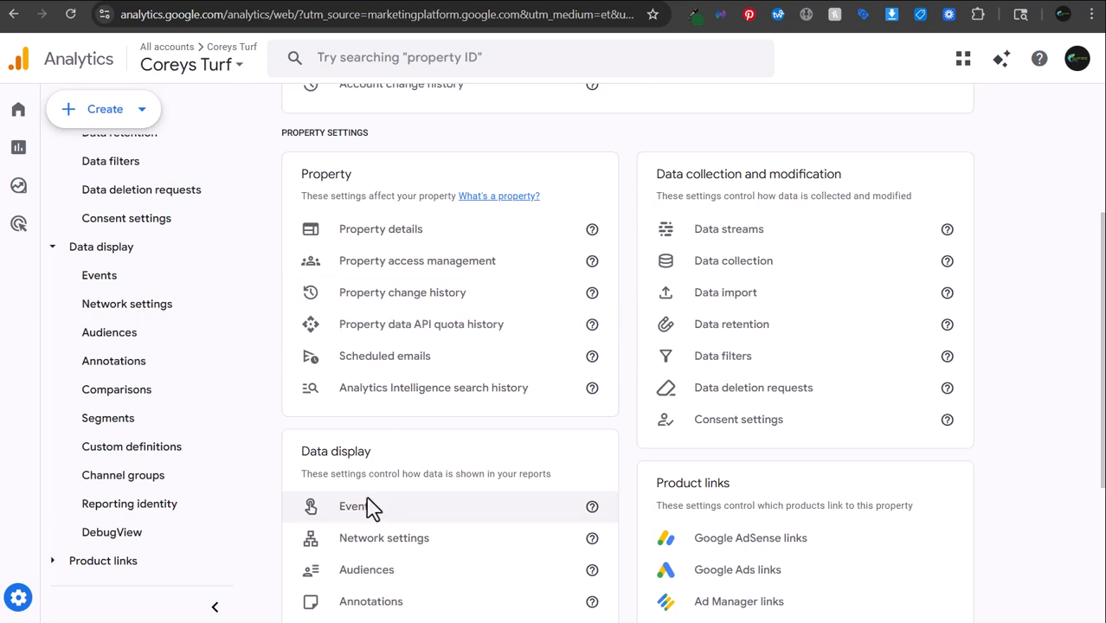
click(368, 507)
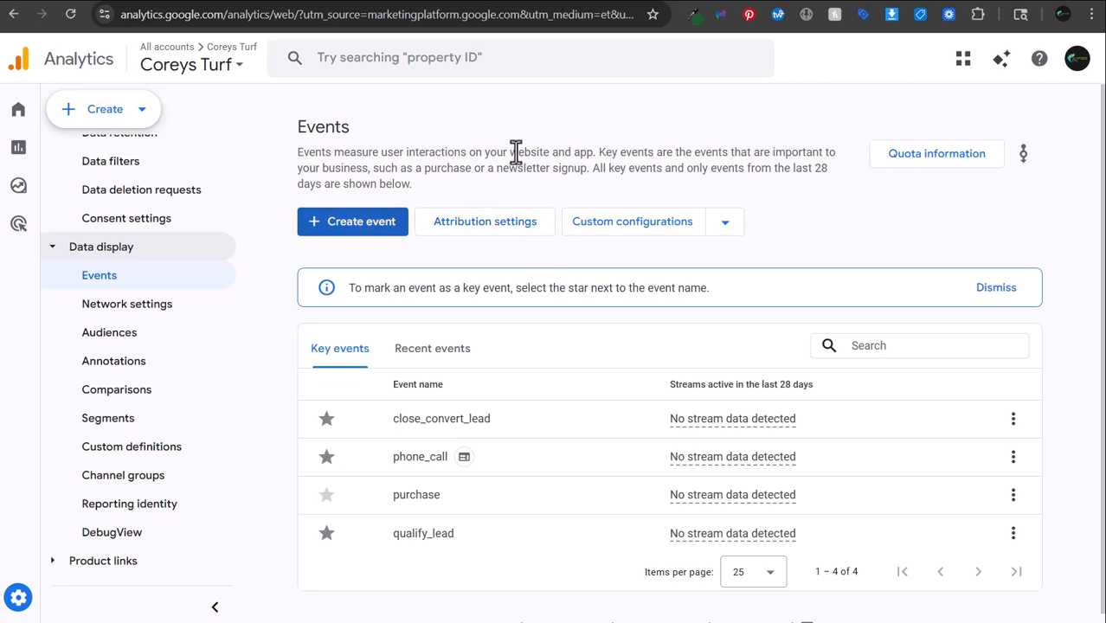
Start creating a new event and name it lead_form_submission.
click(329, 229)
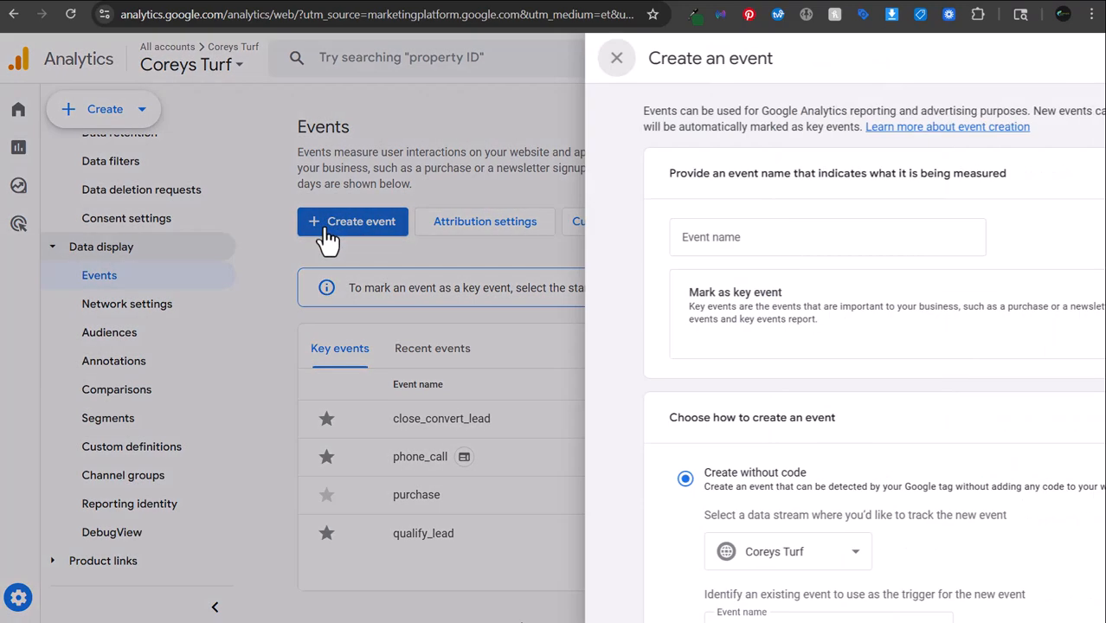
click(388, 240)
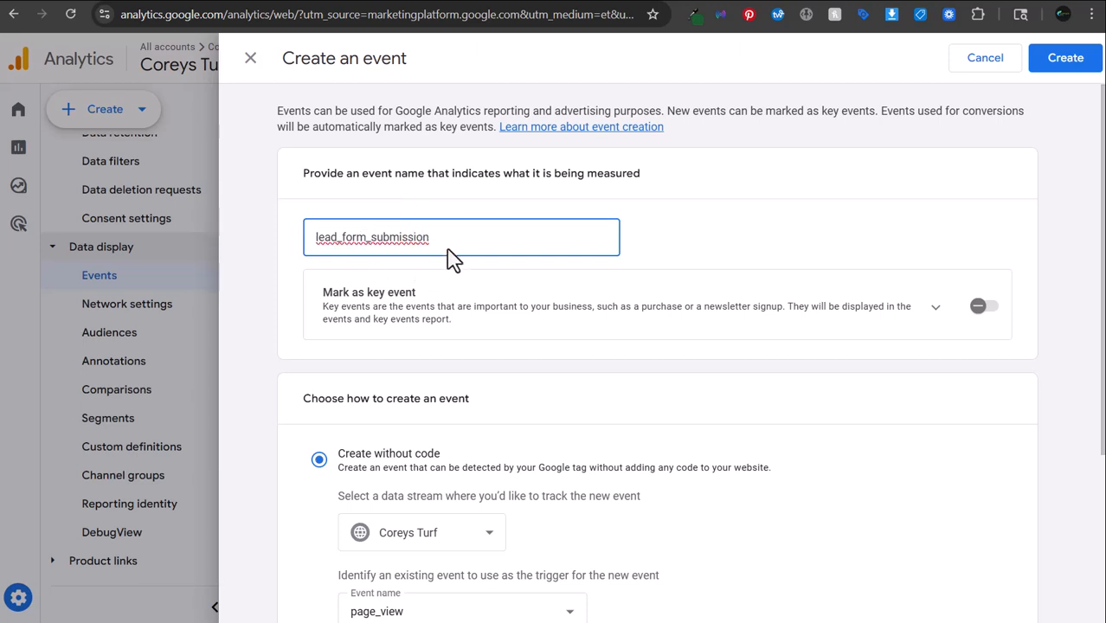
drag(430, 237, 221, 230)
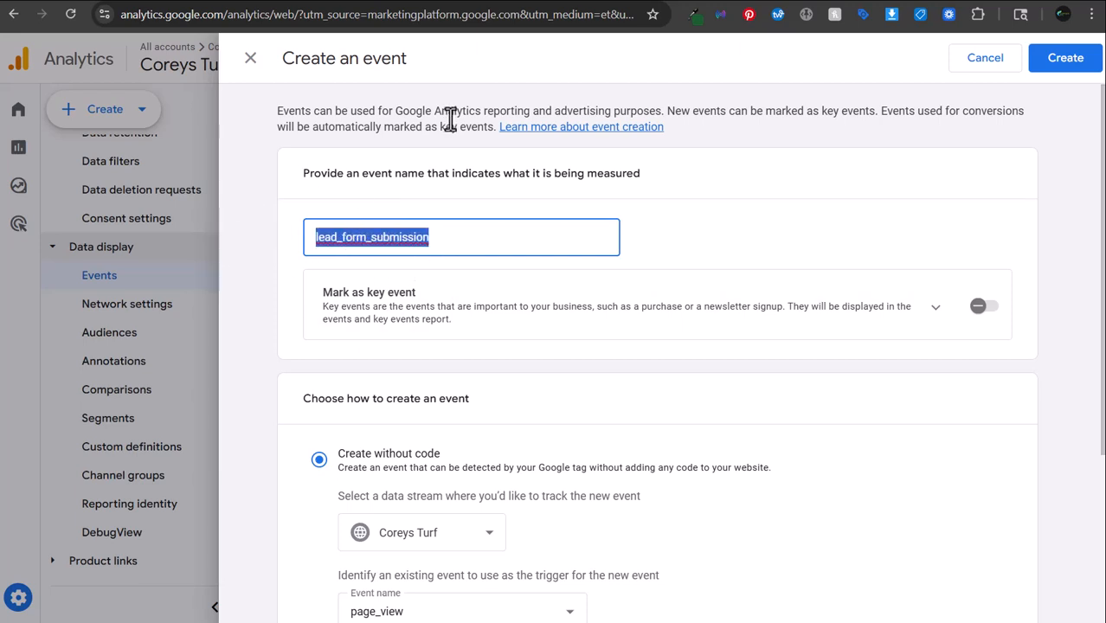
Mark the new event as a key event with a default value of 1 US Dollar.
click(981, 305)
scroll(448, 324, down, 3)
drag(517, 309, 414, 319)
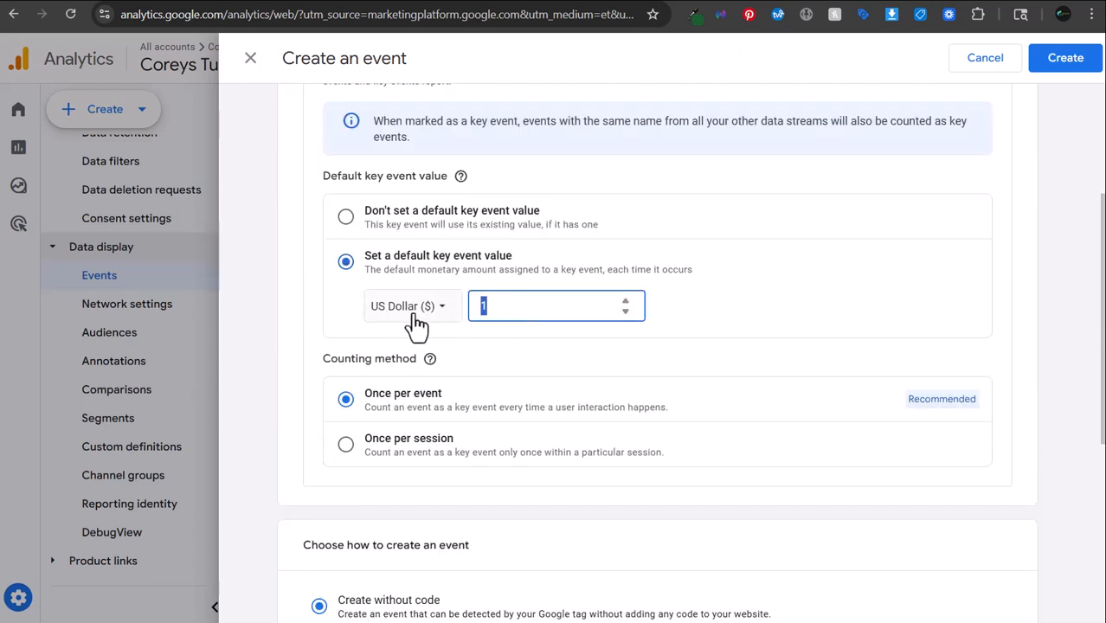
click(519, 308)
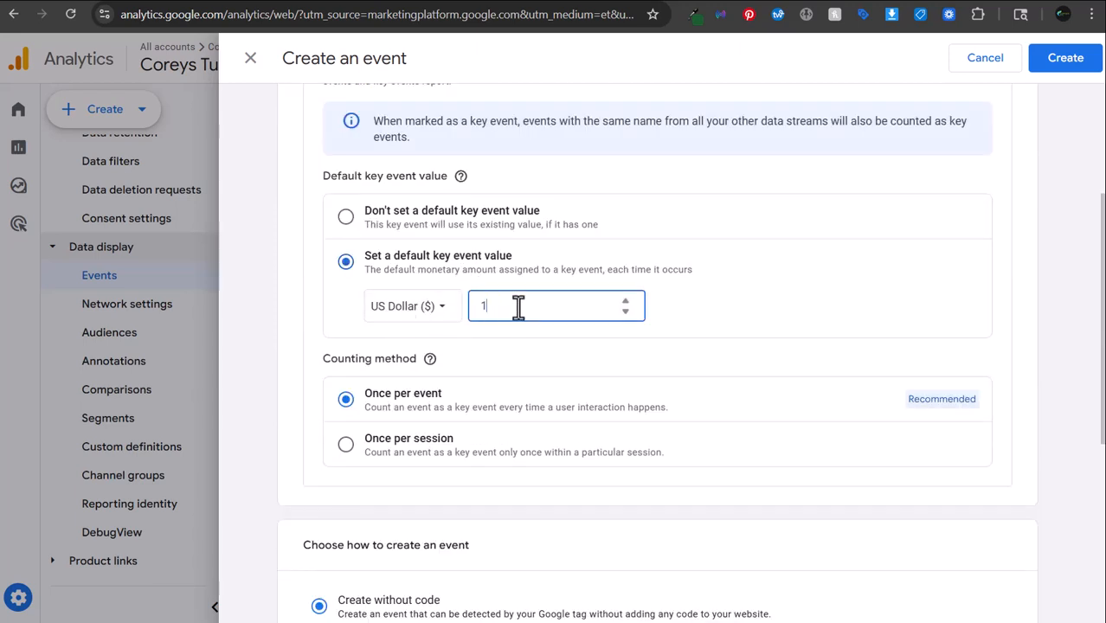
Set the key event's counting method to Once per session and review the counting descriptions.
click(363, 457)
scroll(628, 425, down, 1)
scroll(628, 424, down, 1)
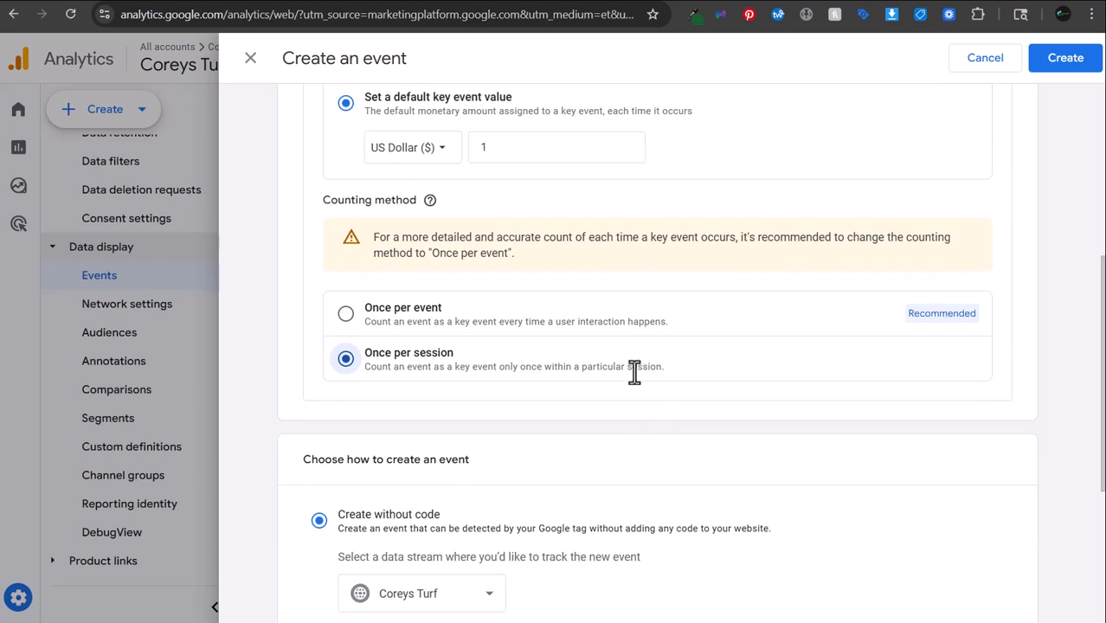
drag(468, 322, 632, 321)
click(638, 328)
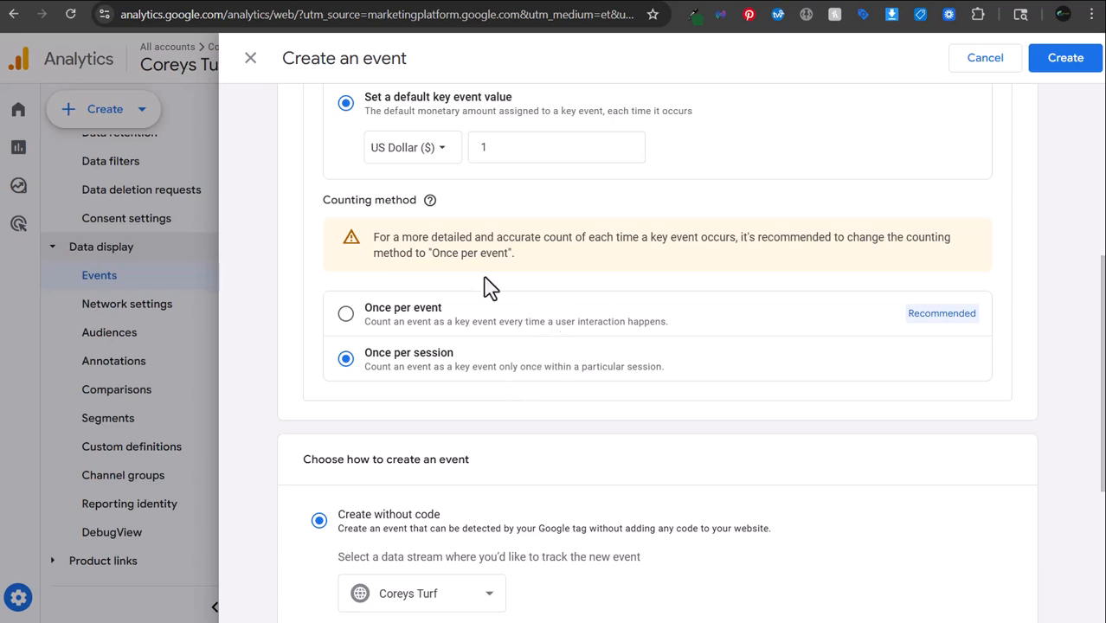
drag(680, 380, 543, 371)
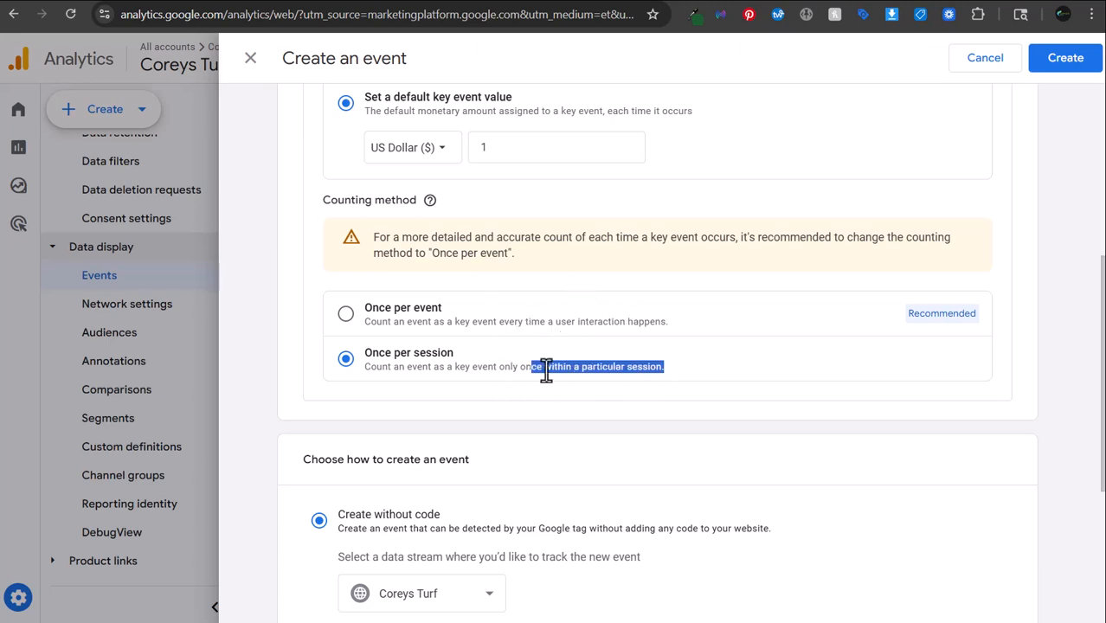
click(541, 371)
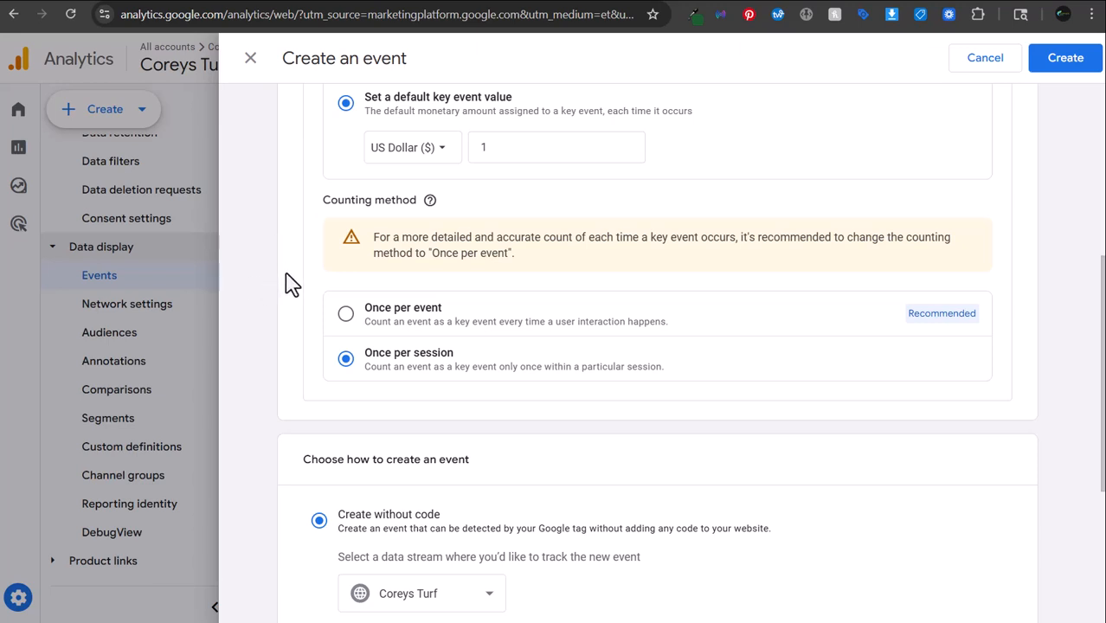
Trigger the event without code on page_view when the URL contains thank-you, and create it.
scroll(292, 280, down, 3)
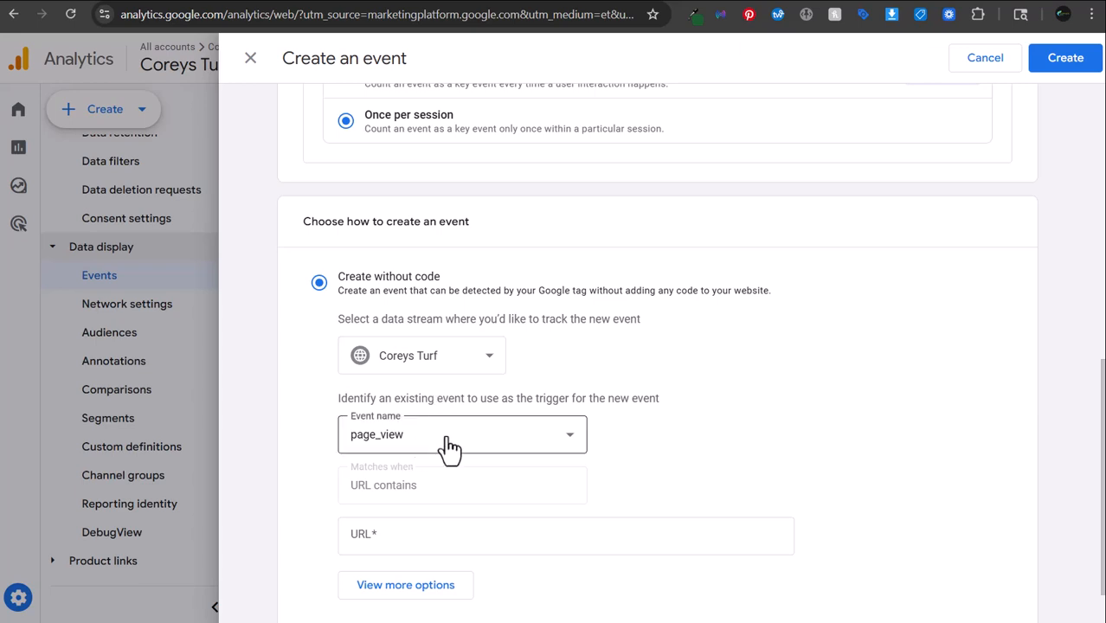
click(404, 535)
text(thank-yo)
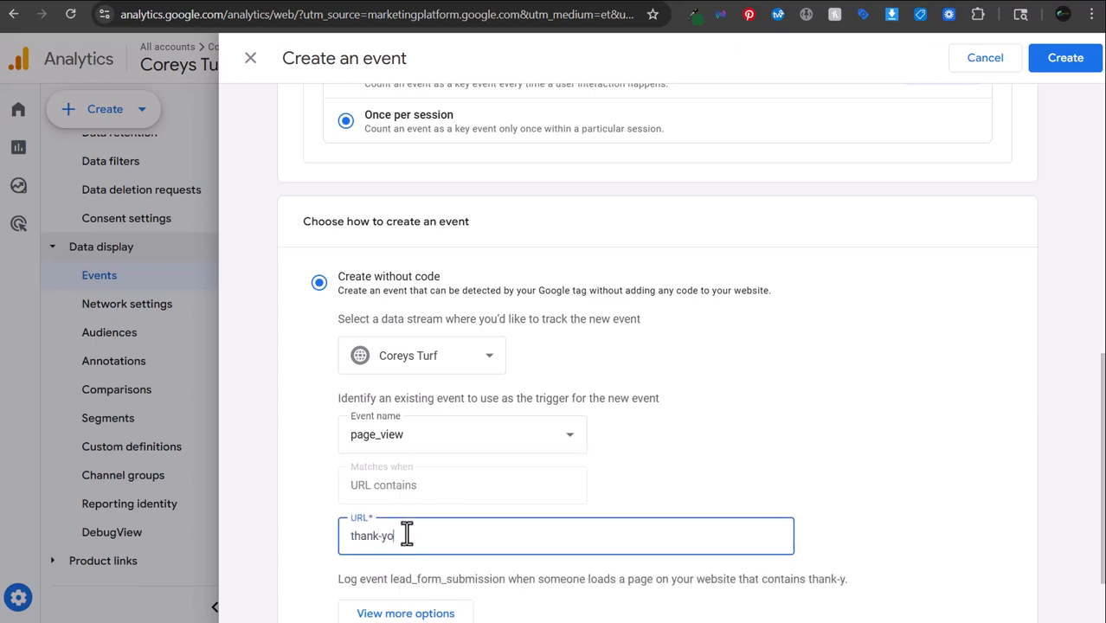
click(283, 469)
scroll(284, 464, down, 2)
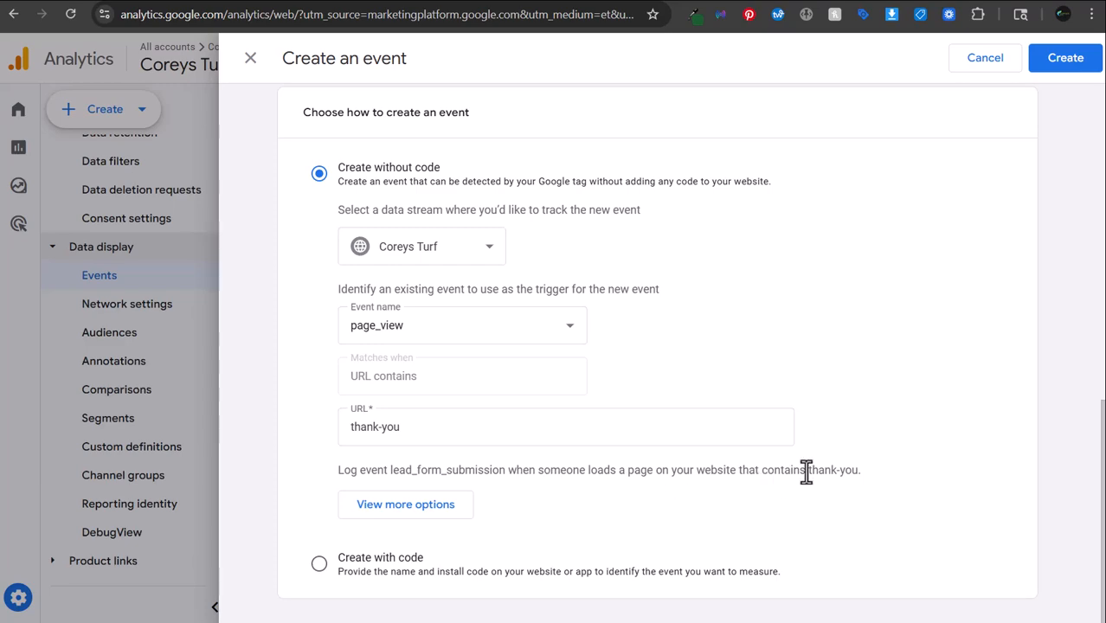
click(1092, 58)
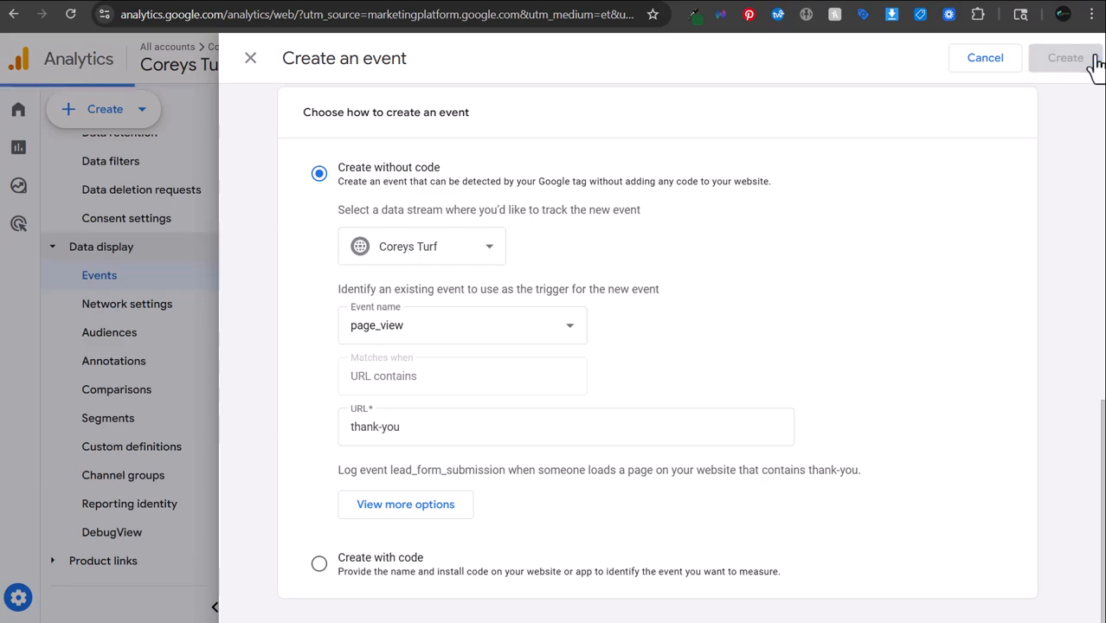
scroll(750, 232, down, 1)
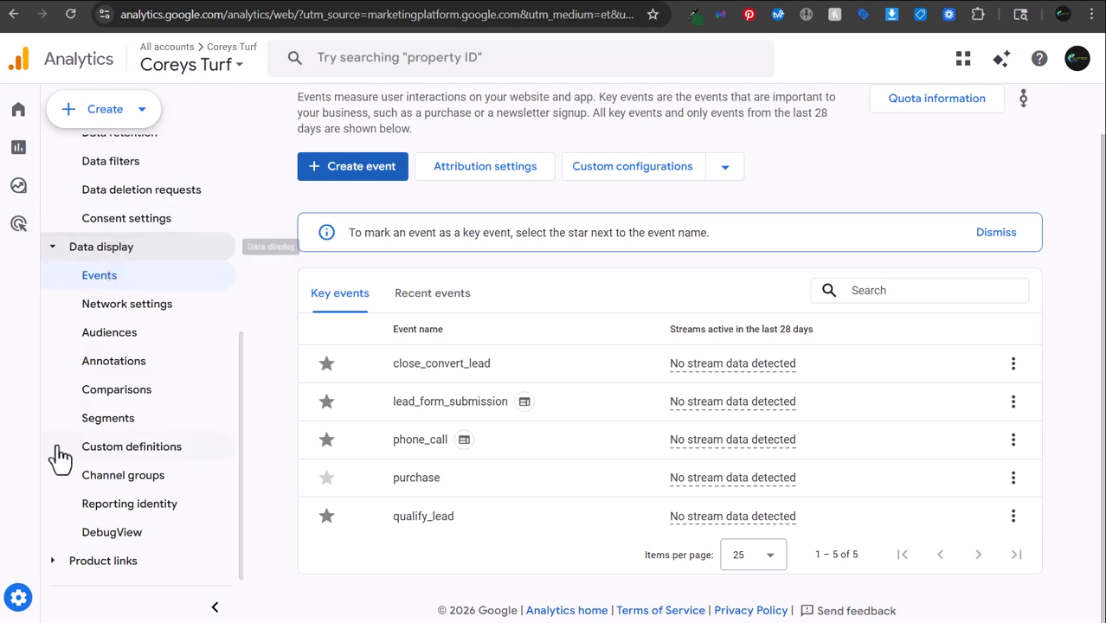
Open the details of the Coreys Turf web data stream from the property's admin settings.
mouse_move(30, 588)
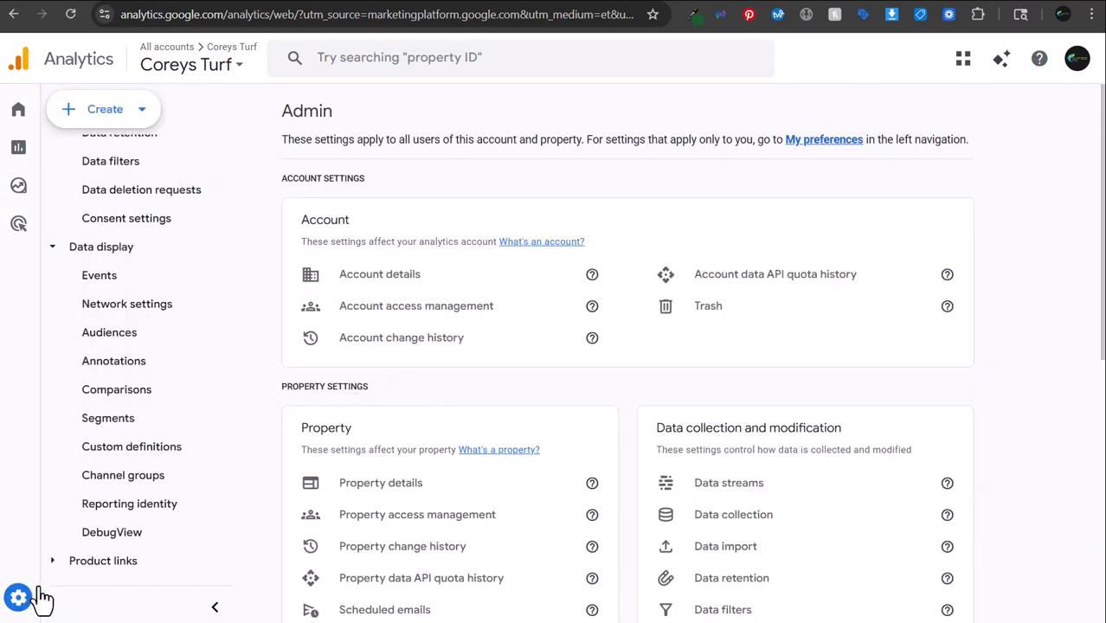
mouse_move(29, 606)
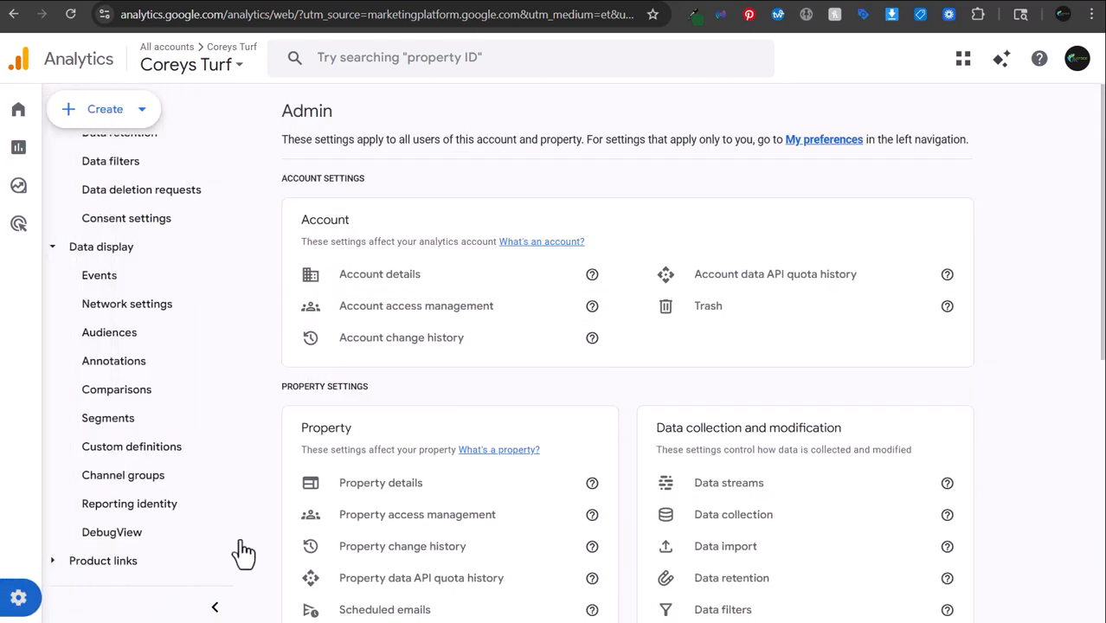
click(773, 488)
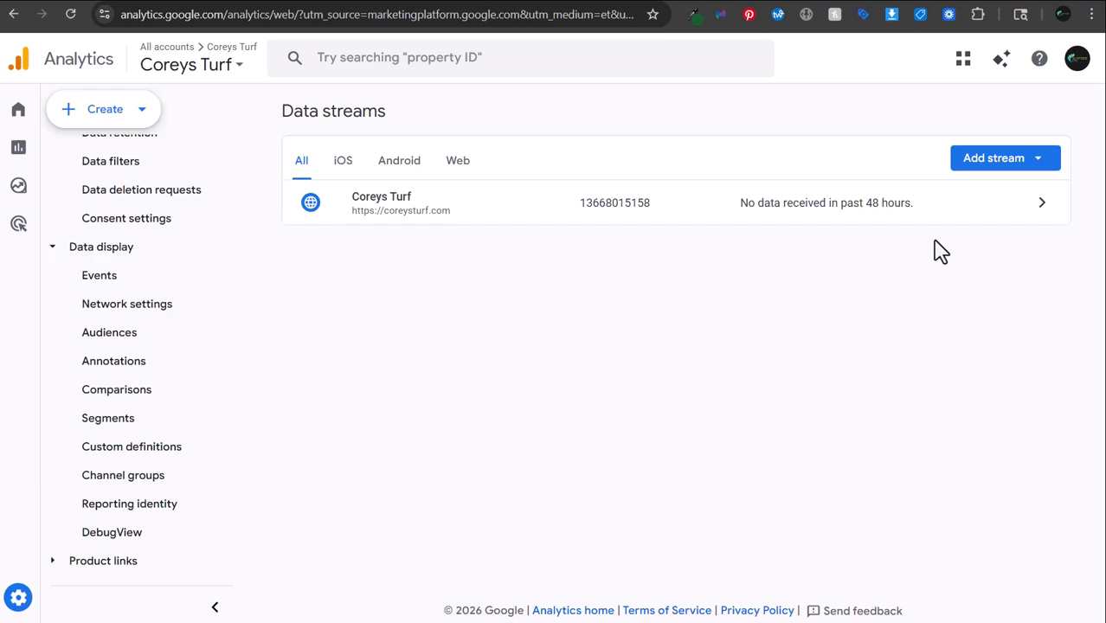
click(1042, 205)
scroll(714, 270, down, 3)
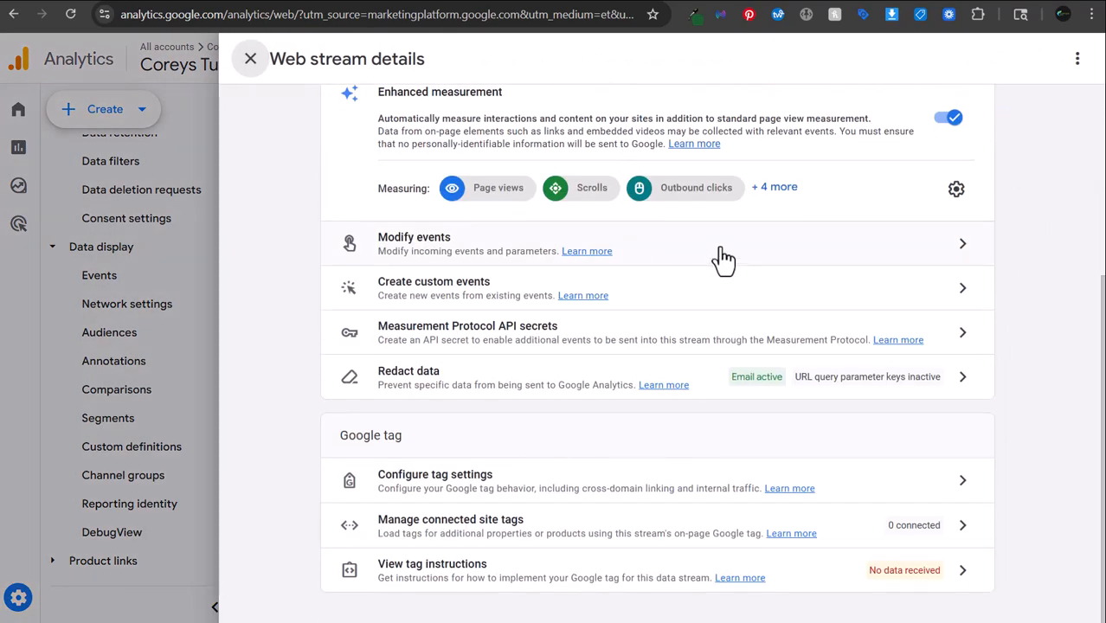
Look at the stream's event modifications and its list of custom events.
click(894, 252)
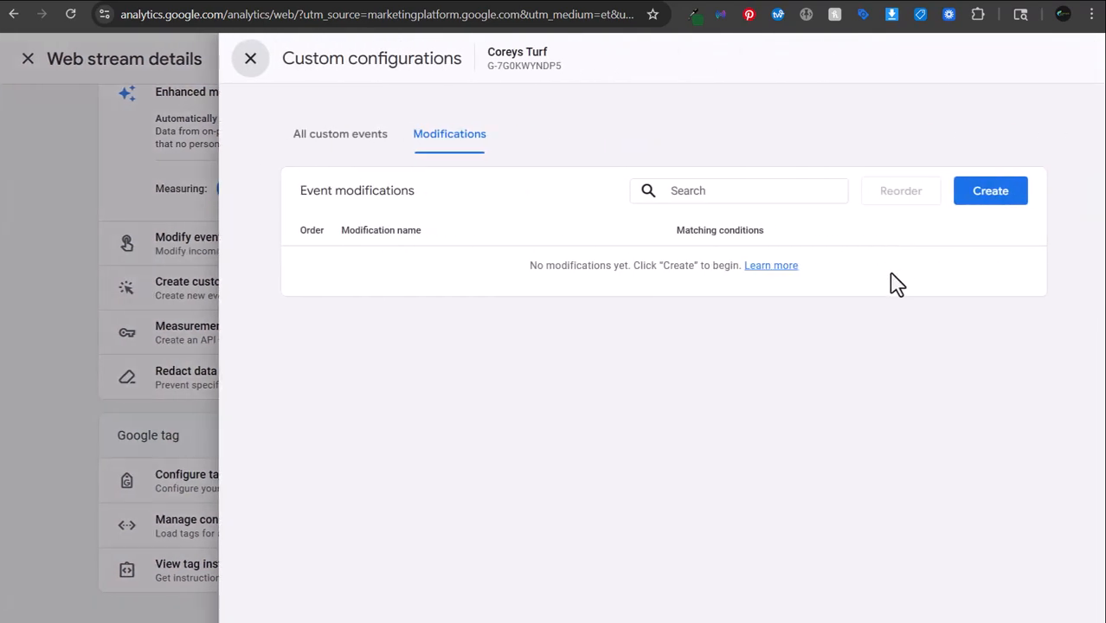
click(245, 61)
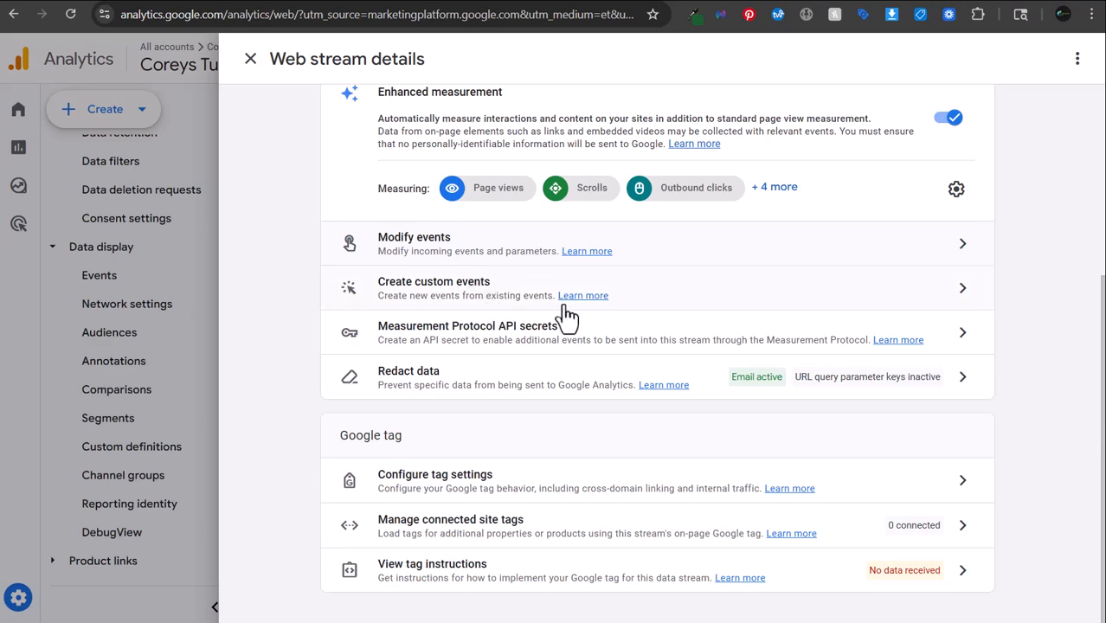
click(706, 308)
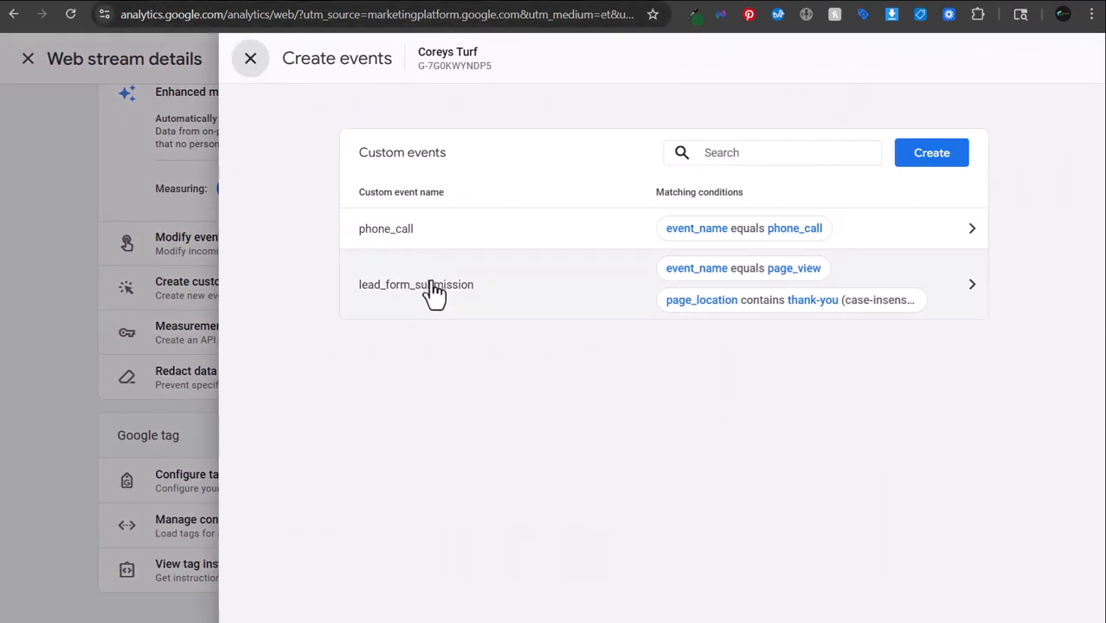
click(251, 64)
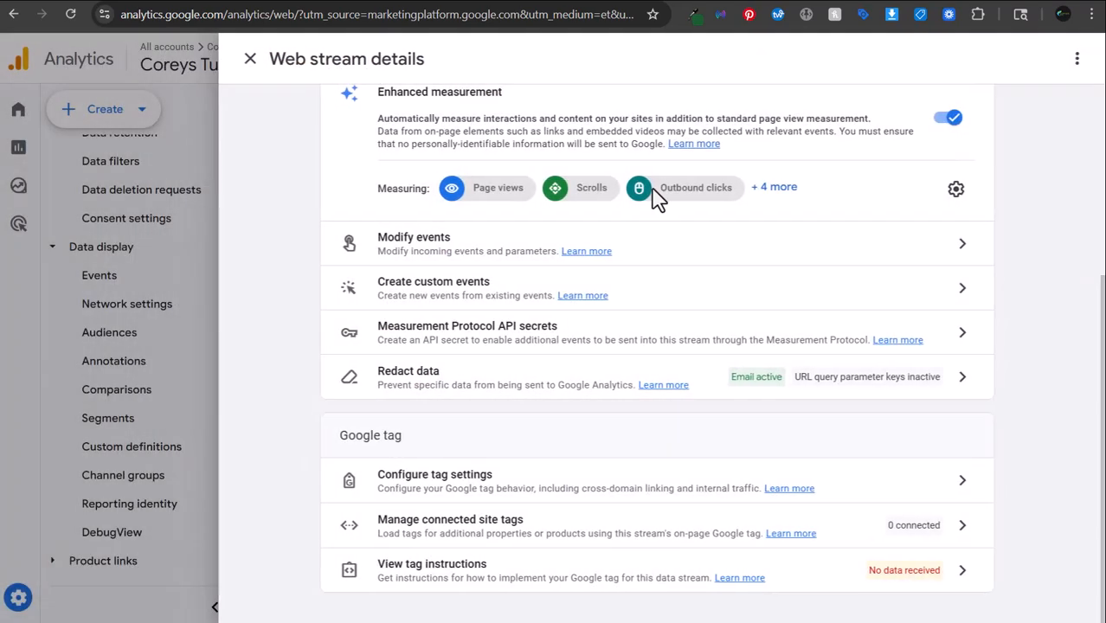
Review the stream's enhanced measurement options, highlighting Form interactions, and return to the property's Events list.
click(957, 192)
scroll(960, 203, down, 1)
drag(802, 444, 750, 439)
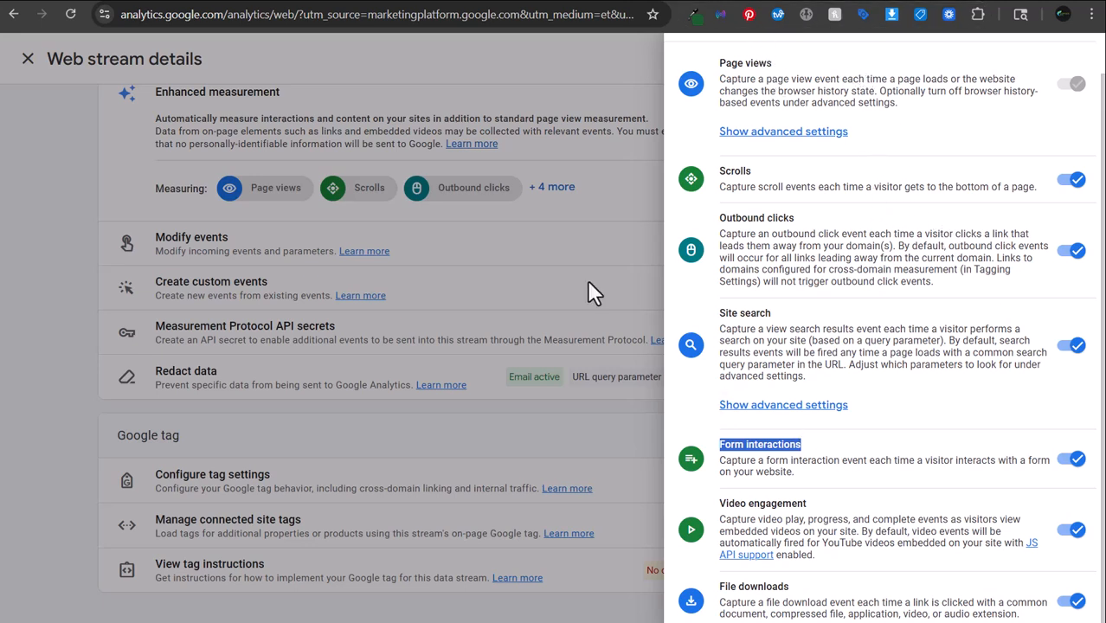
mouse_move(517, 3)
click(91, 76)
click(49, 62)
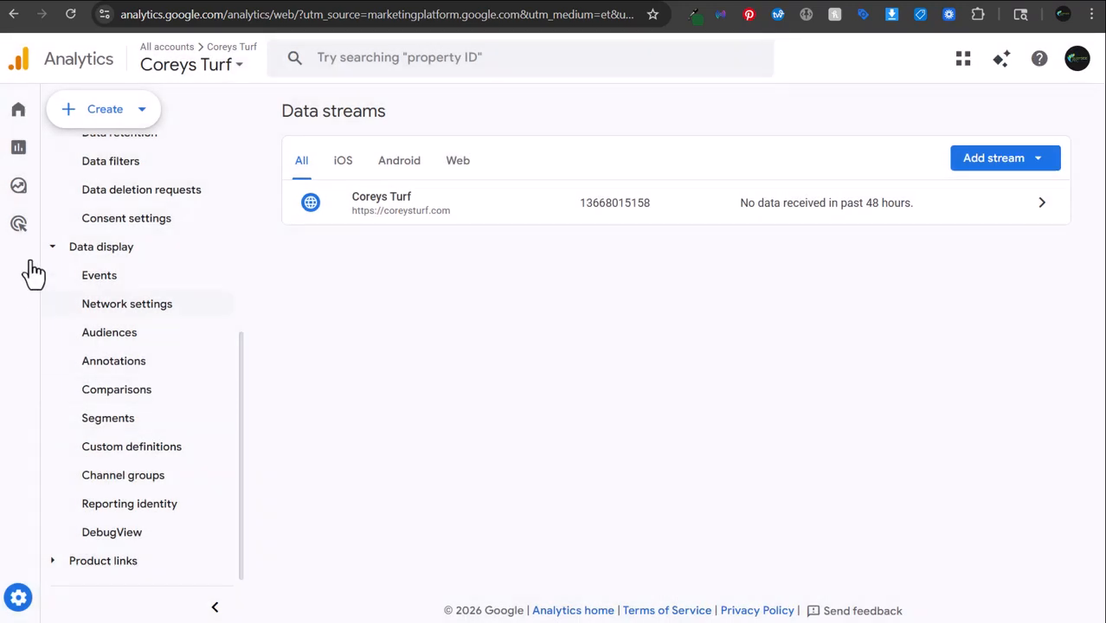
mouse_move(33, 609)
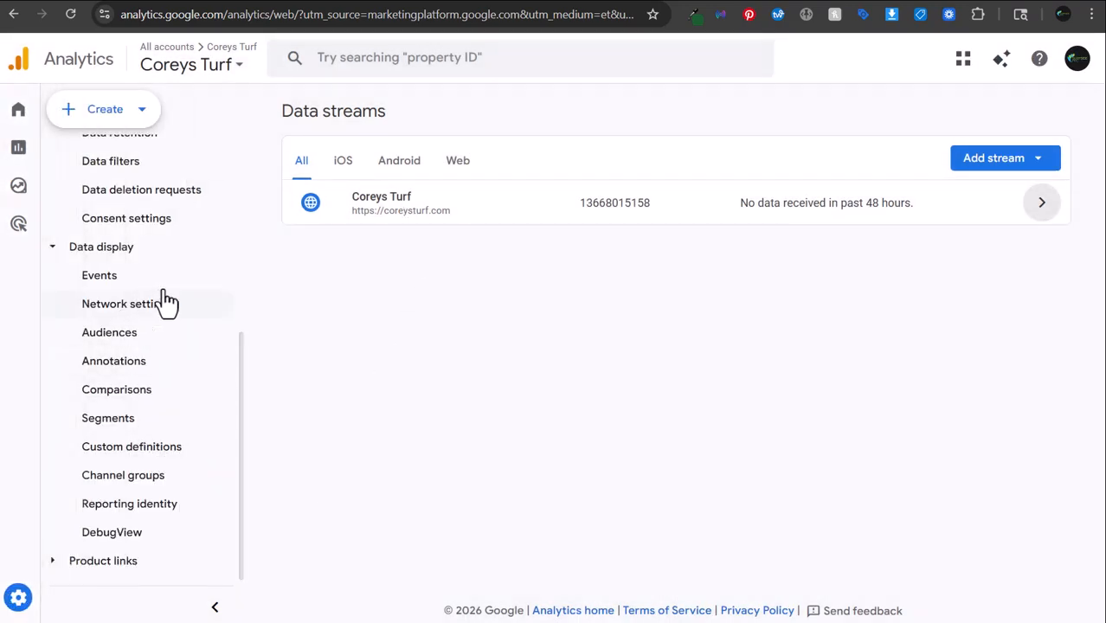
click(138, 275)
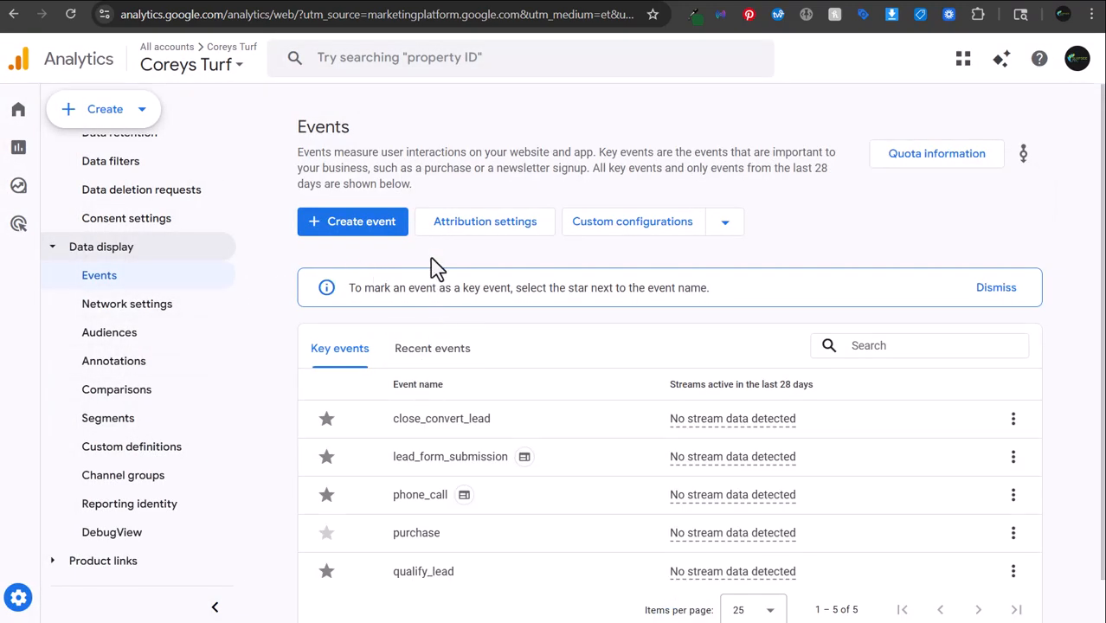
click(536, 4)
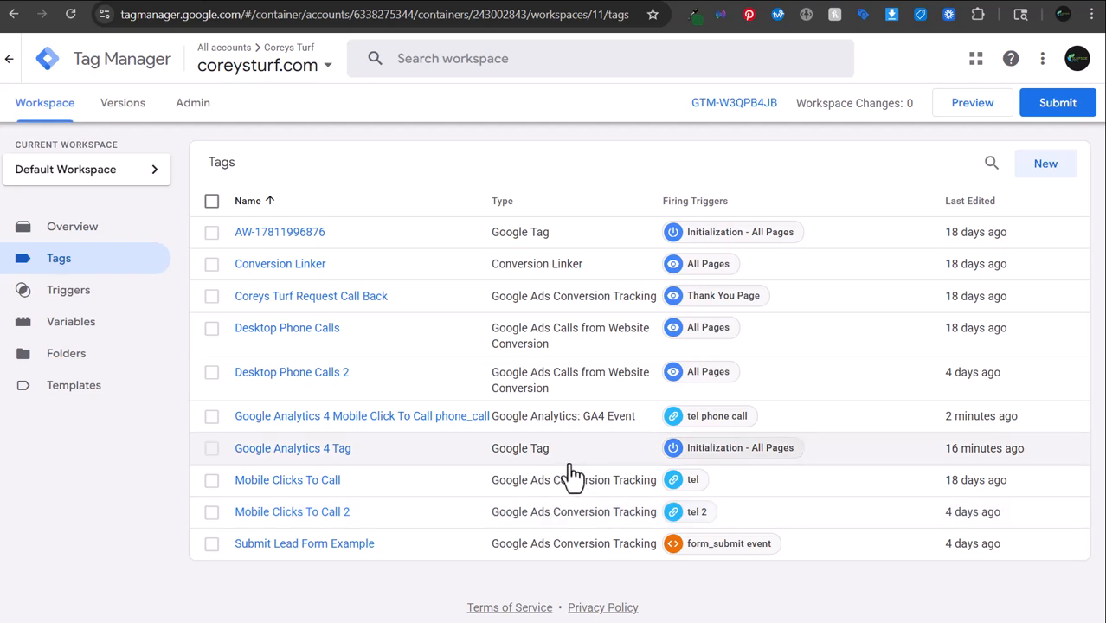
key(alt+Tab)
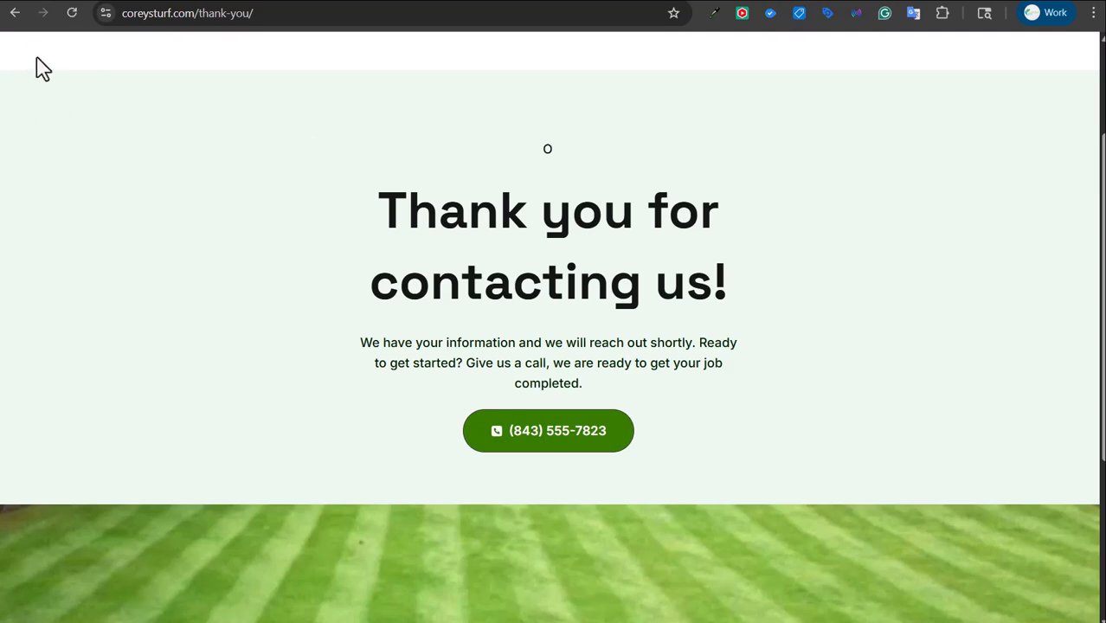
key(alt+Tab)
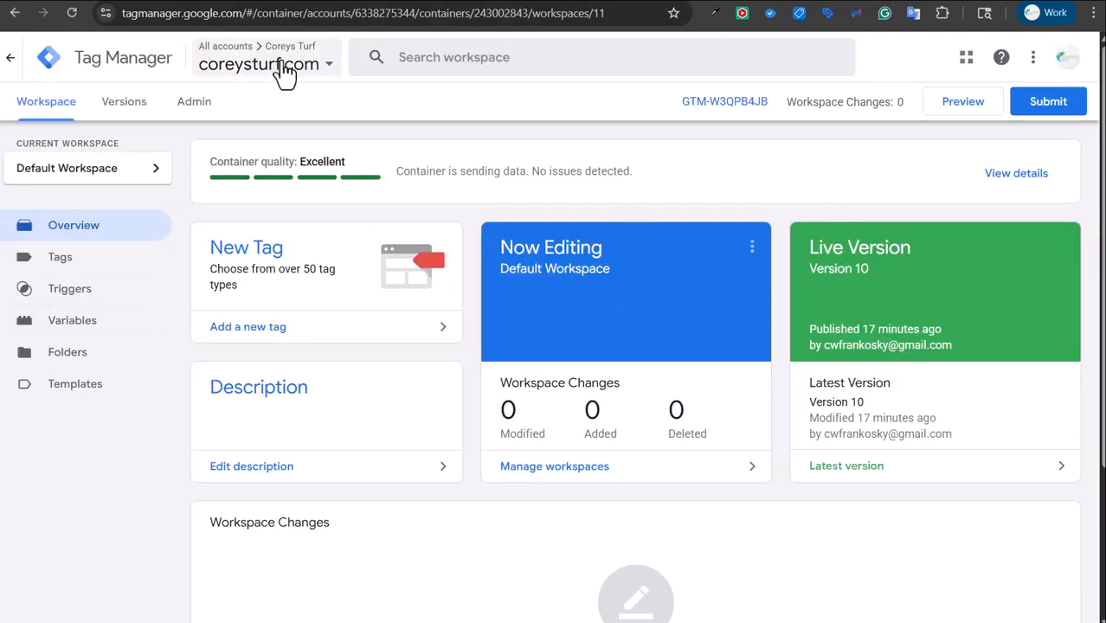
click(946, 105)
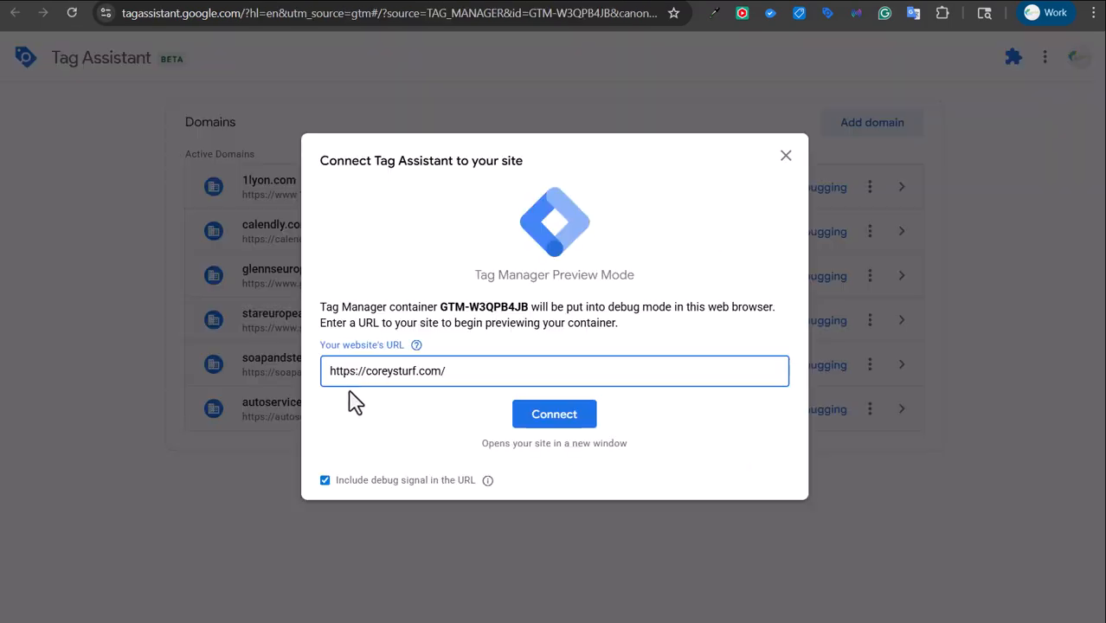
click(553, 416)
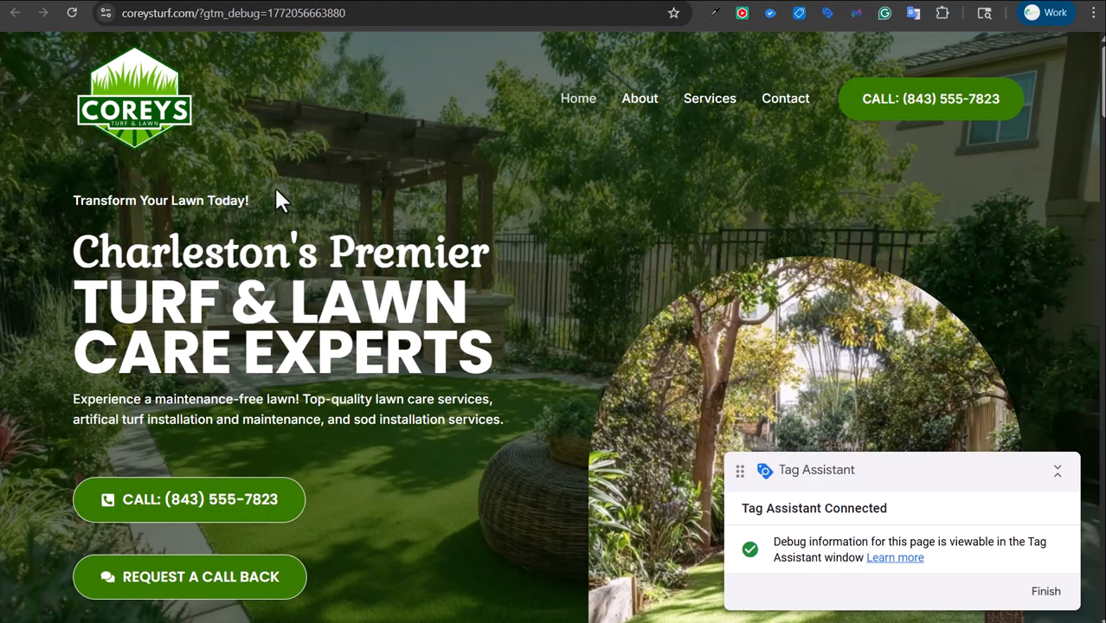
Locate the site's Request a Call Back form and examine the home page's load events in Tag Assistant.
scroll(585, 141, down, 3)
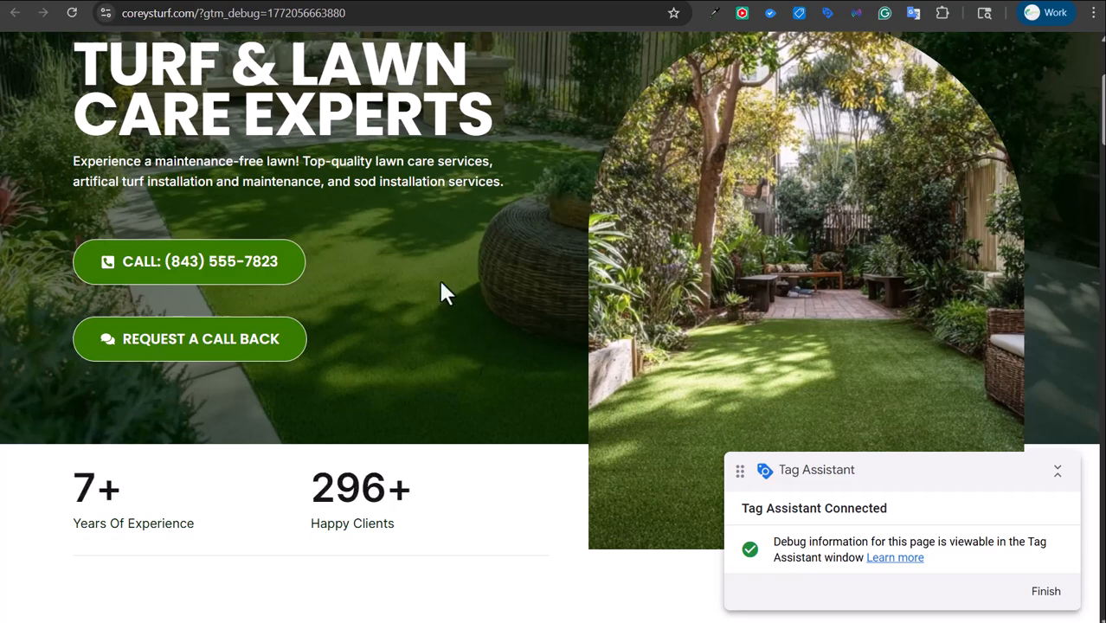
scroll(441, 283, down, 15)
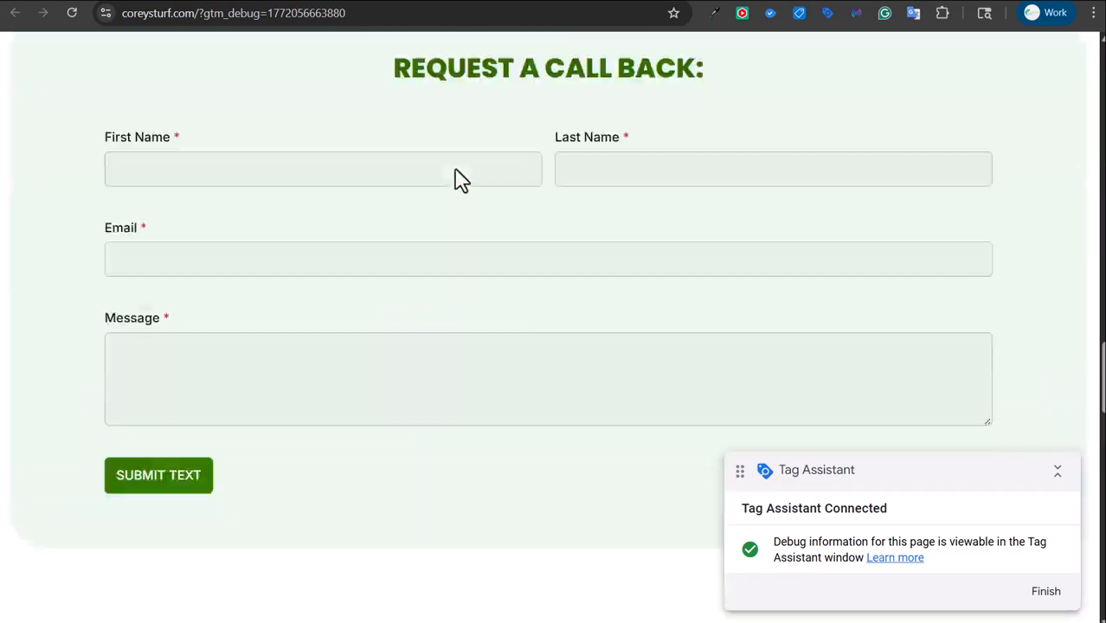
scroll(456, 170, down, 2)
scroll(606, 251, up, 1)
click(770, 0)
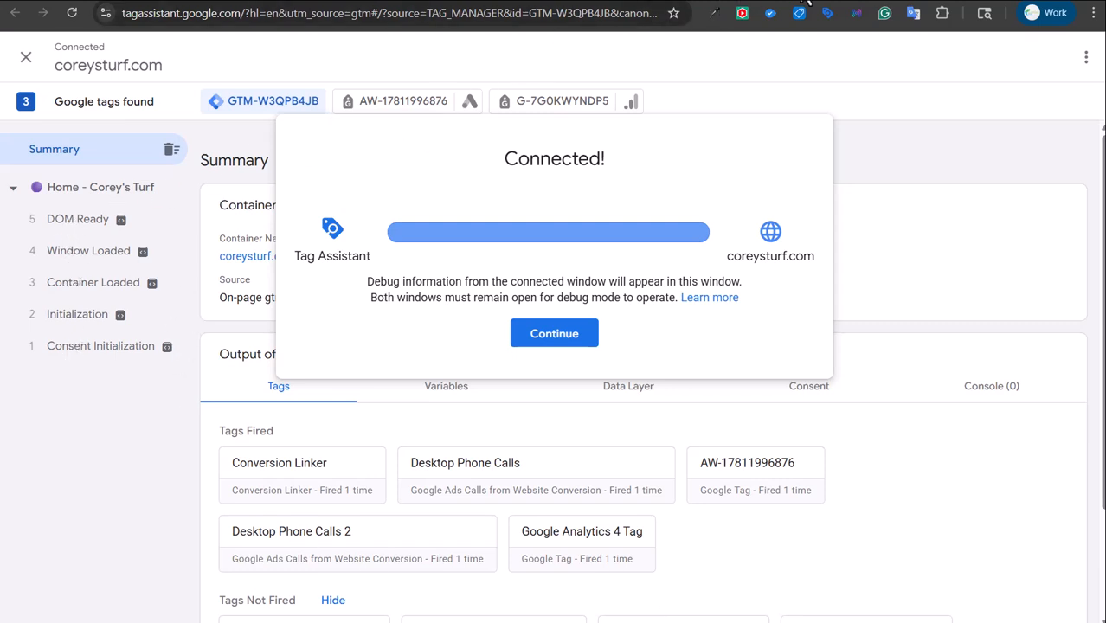
click(103, 220)
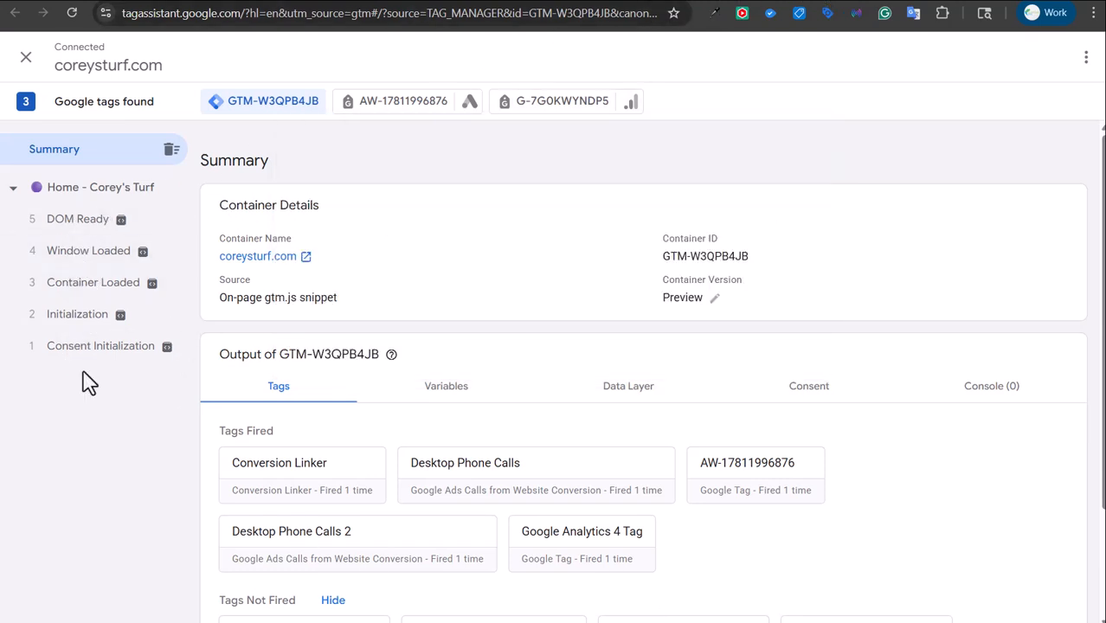
click(72, 344)
click(69, 314)
click(78, 282)
click(76, 220)
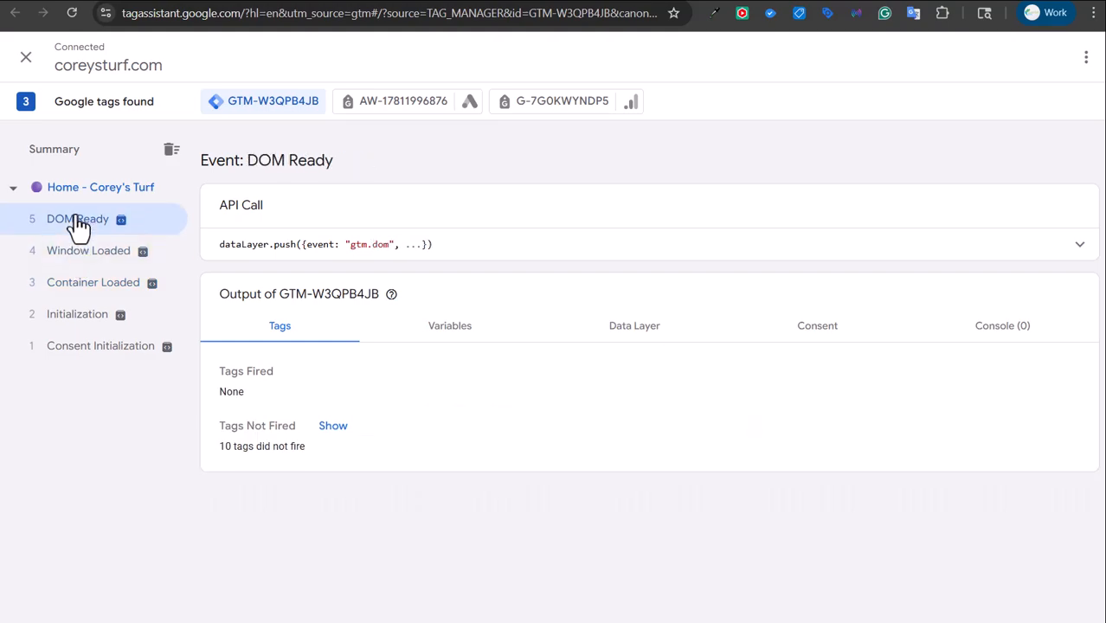
Enter Test as both first and last name in the site's Request a Call Back form.
click(819, 1)
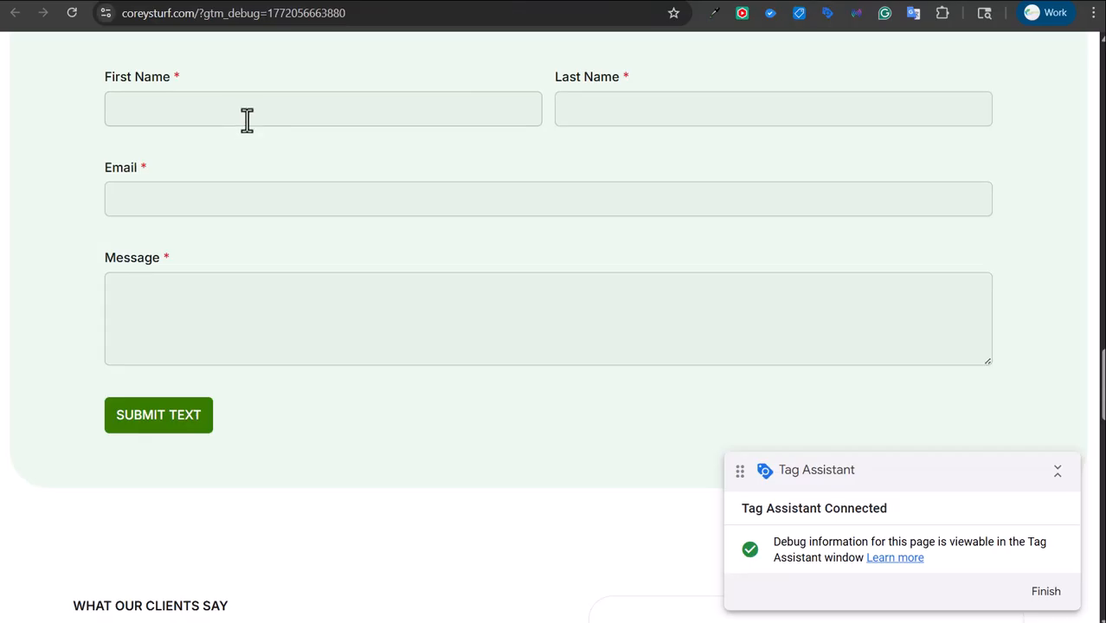
click(241, 116)
text(Test)
click(635, 116)
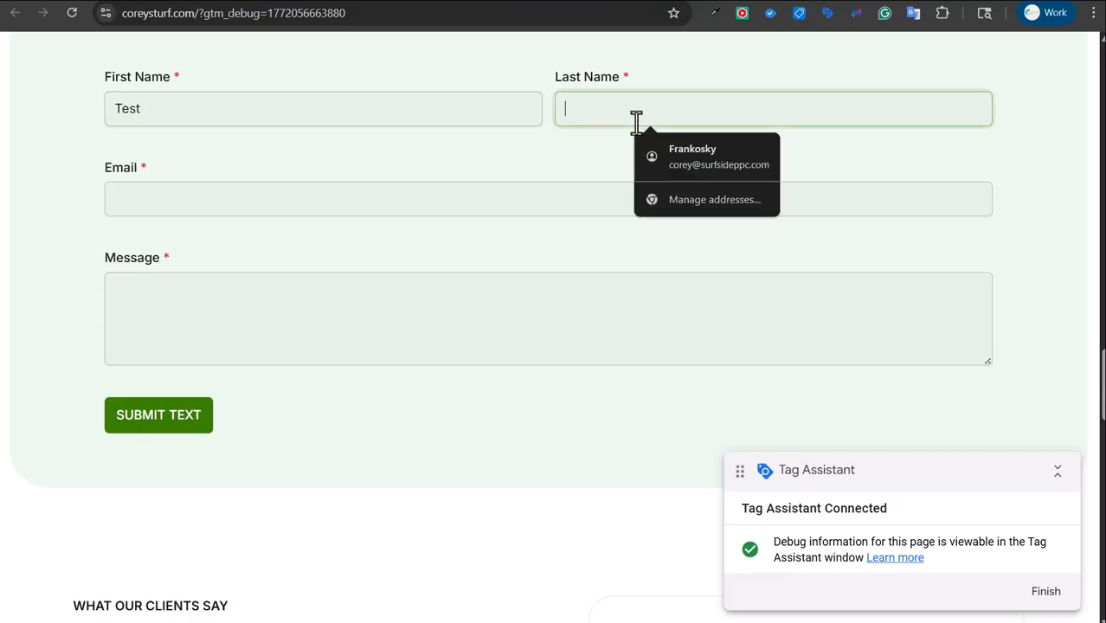
text(Test)
Inspect the tags fired for the form_start events in Tag Assistant.
click(774, 3)
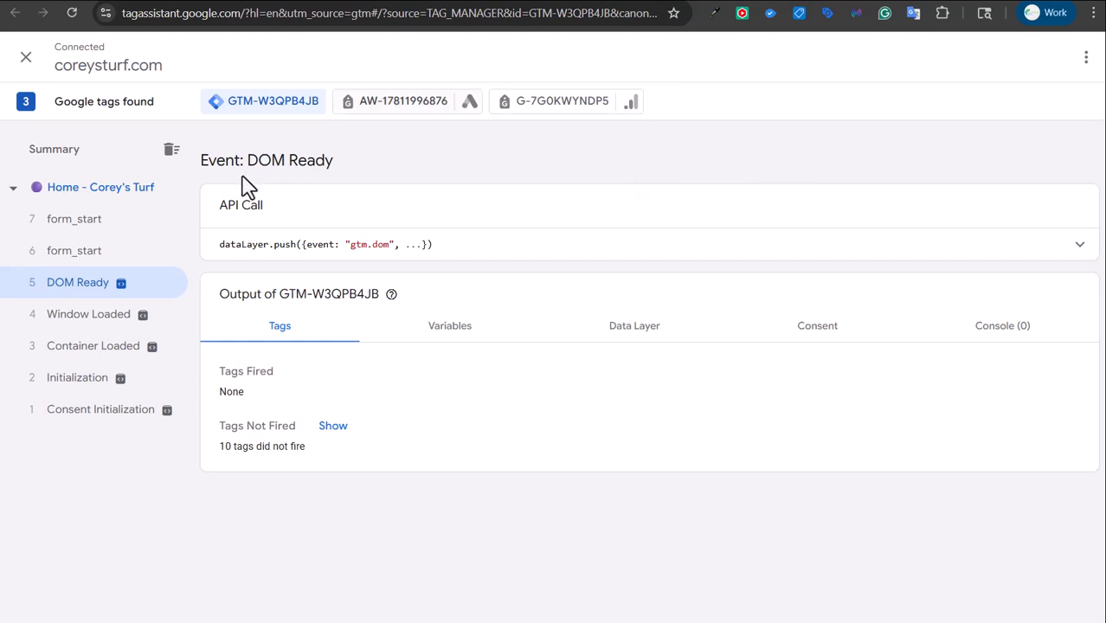
click(97, 230)
click(90, 258)
click(95, 229)
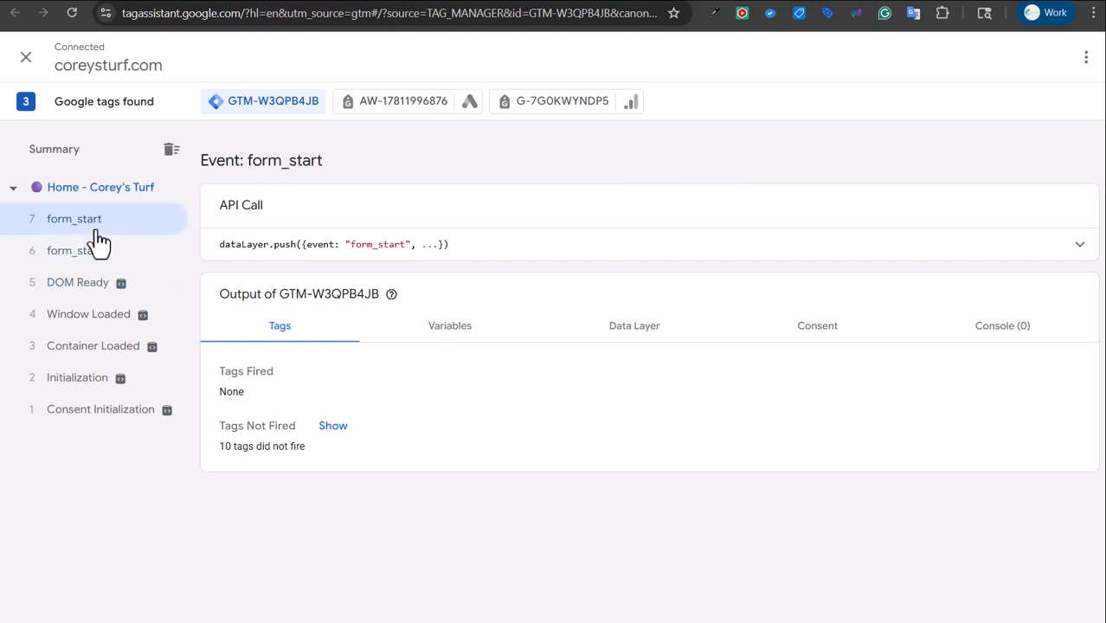
click(93, 247)
click(96, 213)
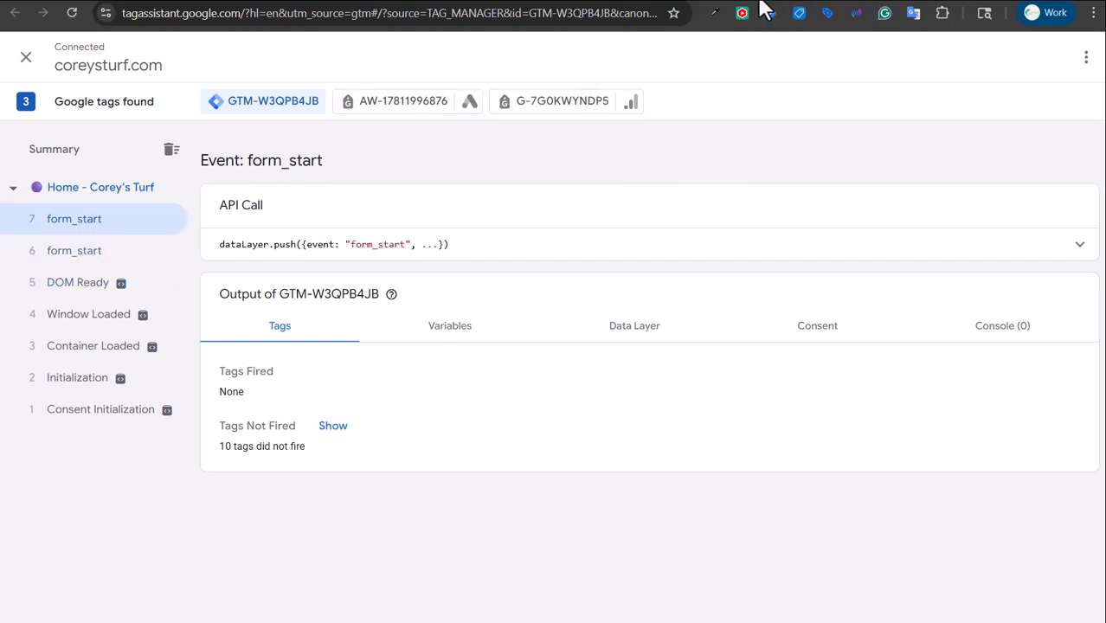
Fill in the call back form's email with a test address and enter Test as the message.
click(838, 4)
click(362, 201)
text(te)
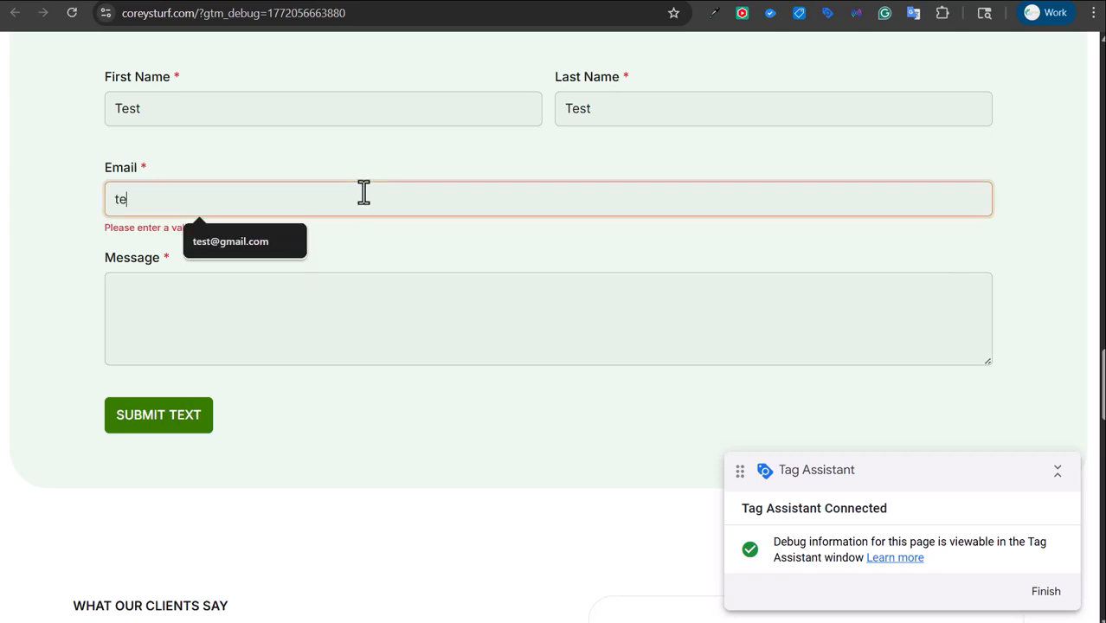
text(st@gmail.com)
key(Tab)
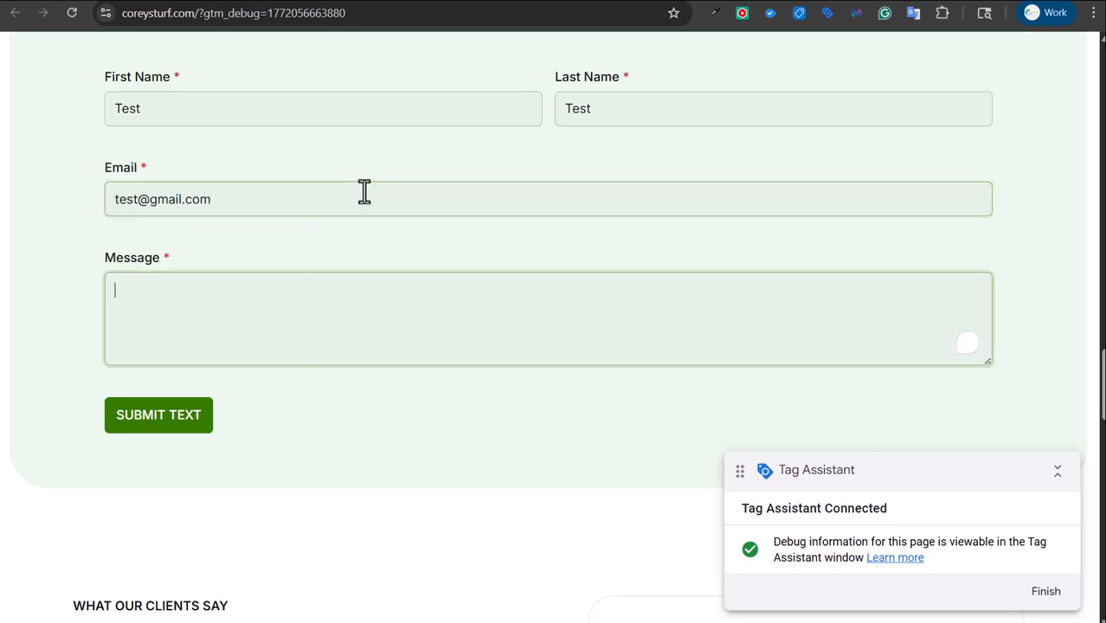
text(Test)
Submit the Request a Call Back form and inspect the recorded events in Tag Assistant.
click(755, 3)
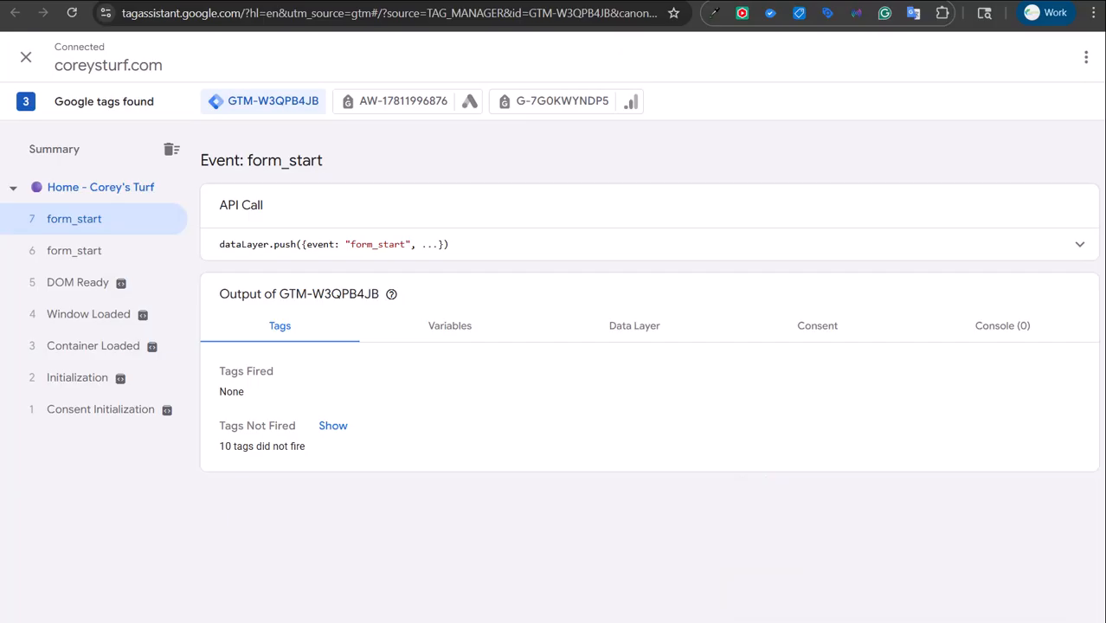
click(833, 4)
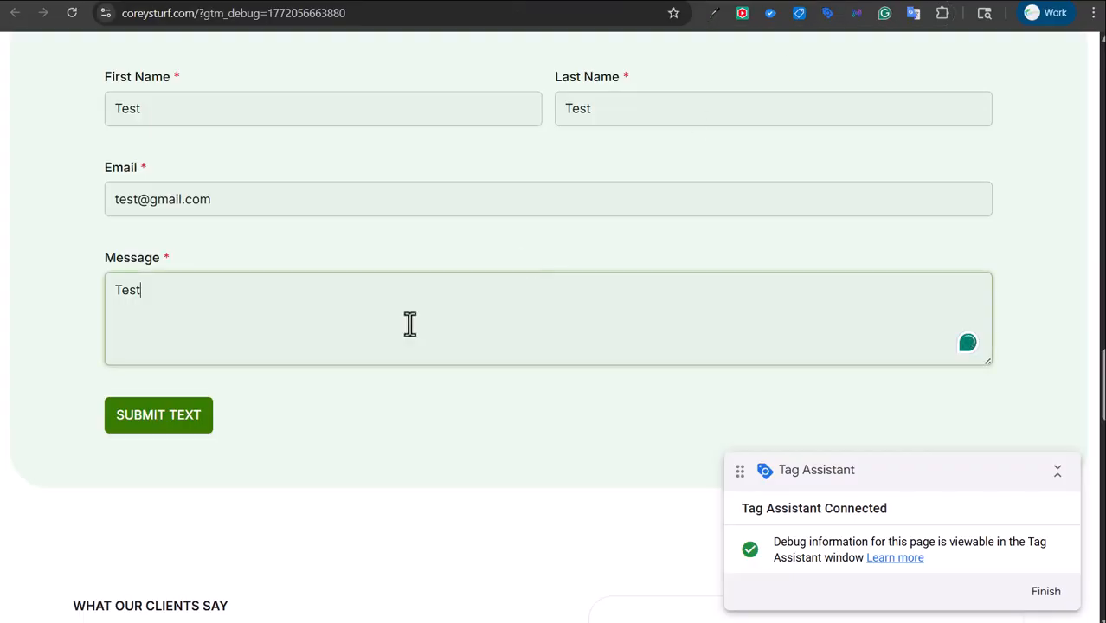
click(148, 427)
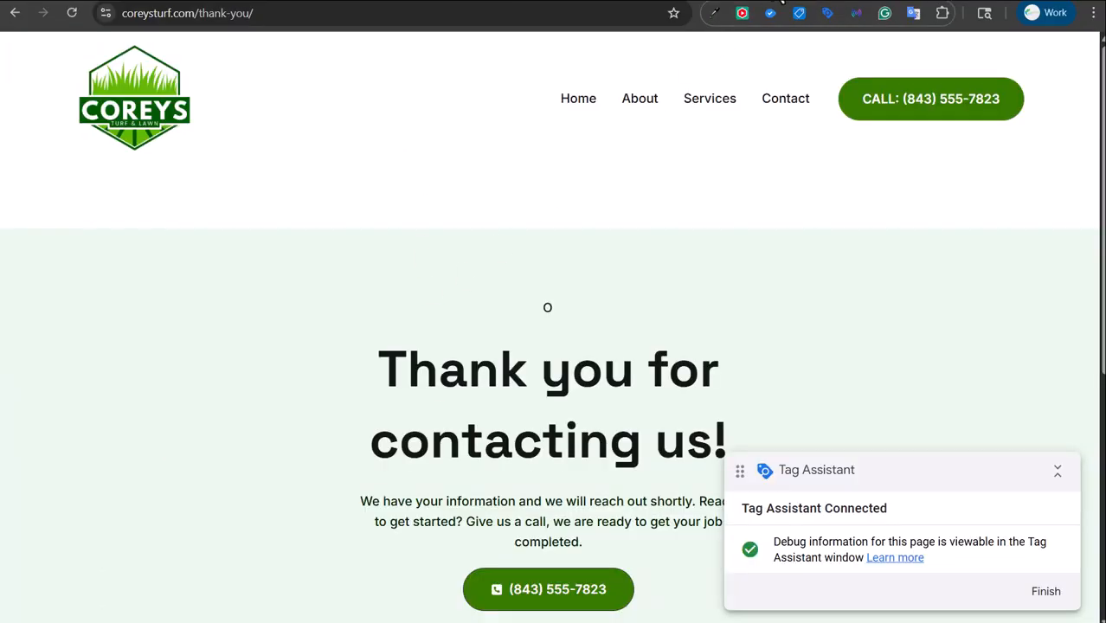
click(782, 4)
click(95, 456)
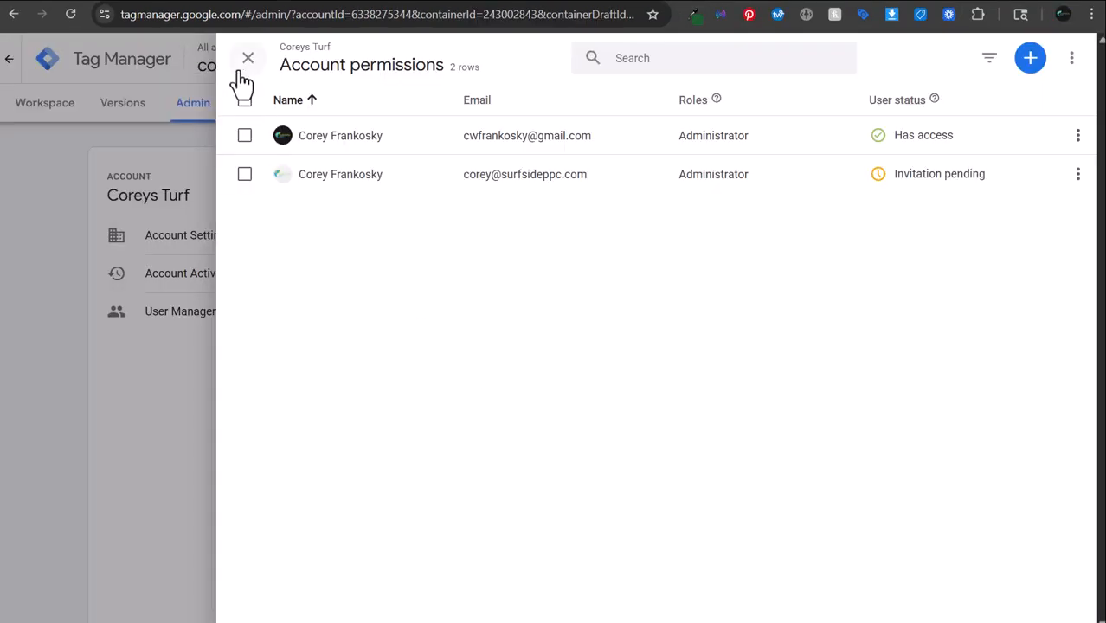
Create a new tag in the coreysturf.com workspace and name it Form_Submit Google Analytics 4 Event.
click(245, 57)
click(41, 106)
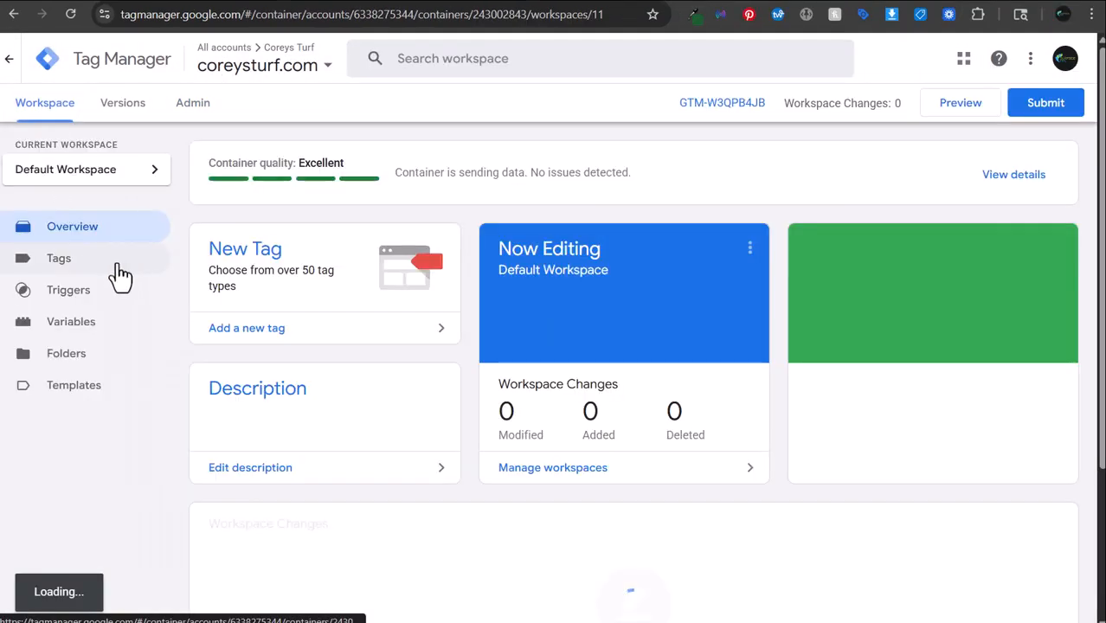
click(95, 261)
click(1045, 163)
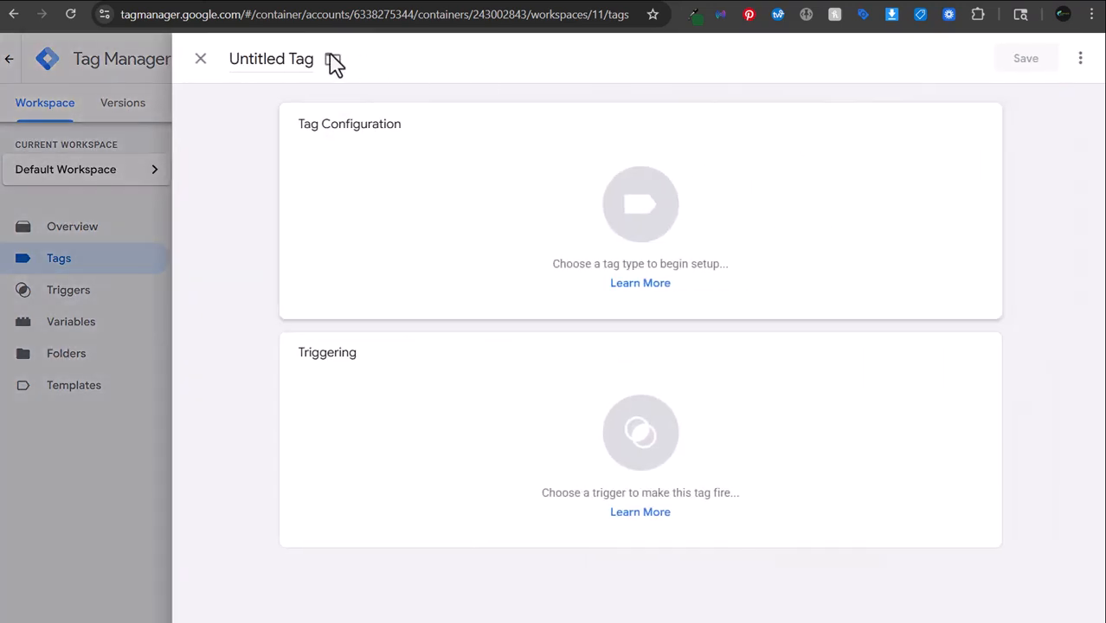
click(328, 59)
text(Form_S)
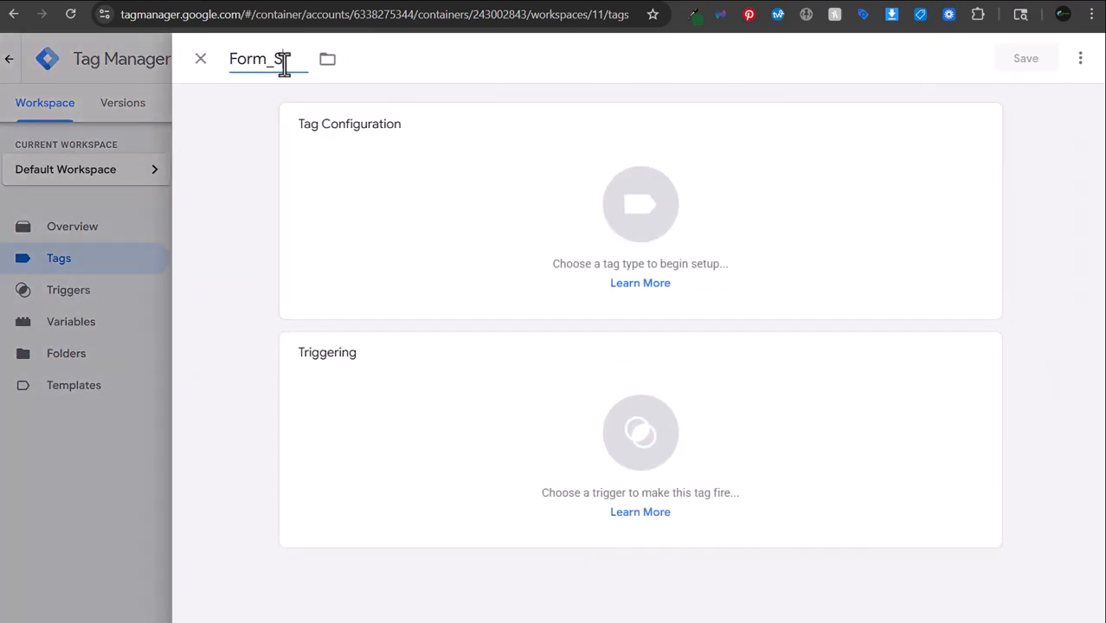
text(ubmit Google Analytics 4 Event)
Set the new tag's type to Google Analytics: GA4 Event.
click(383, 210)
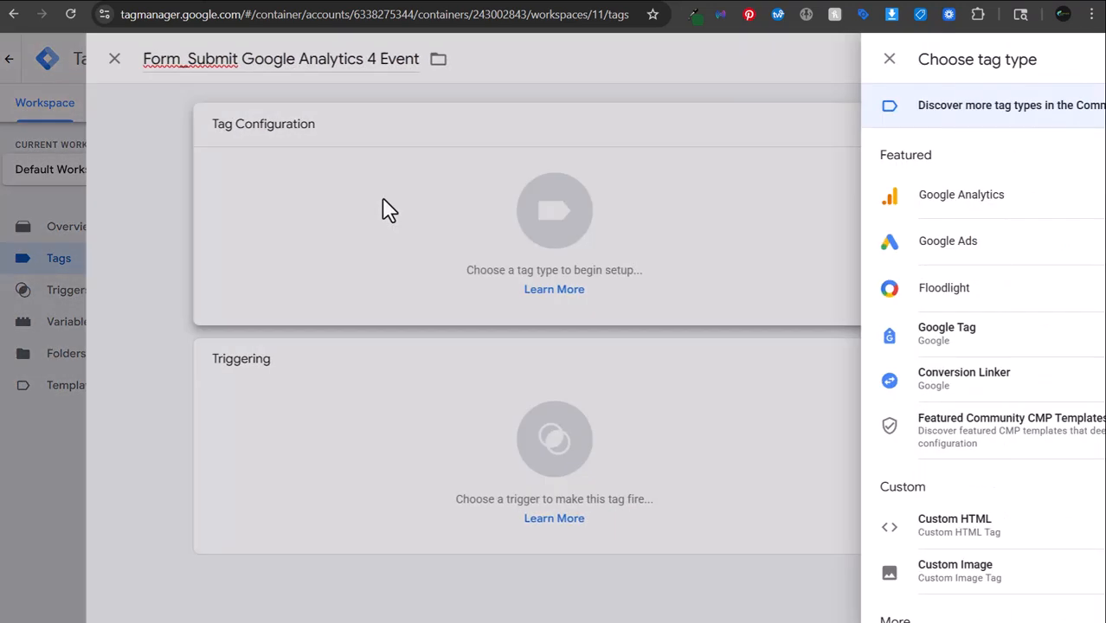
click(756, 205)
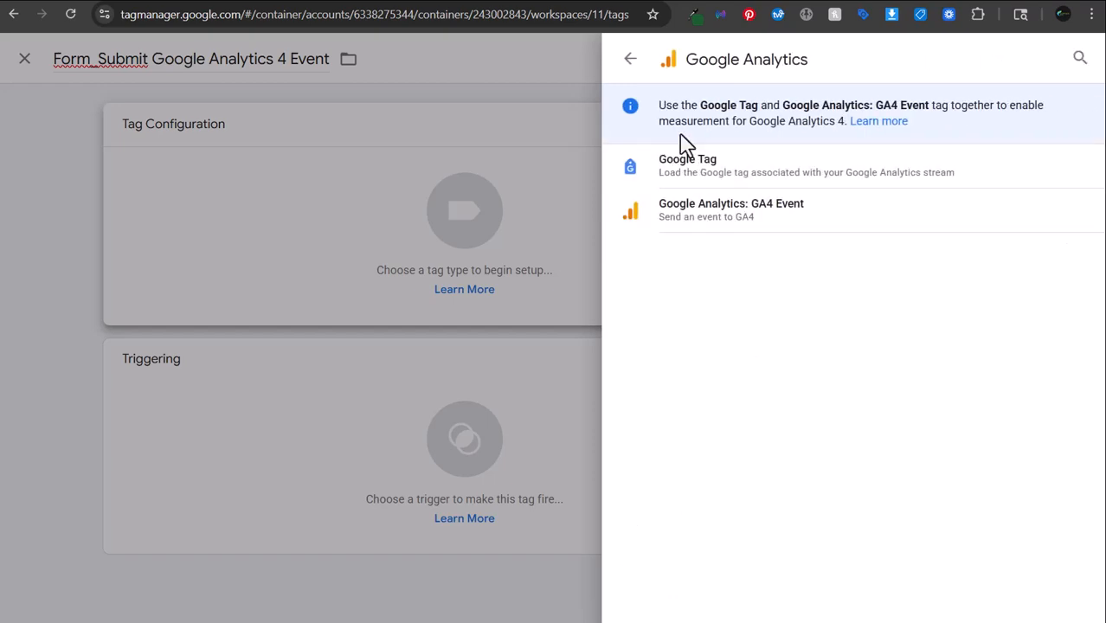
click(743, 219)
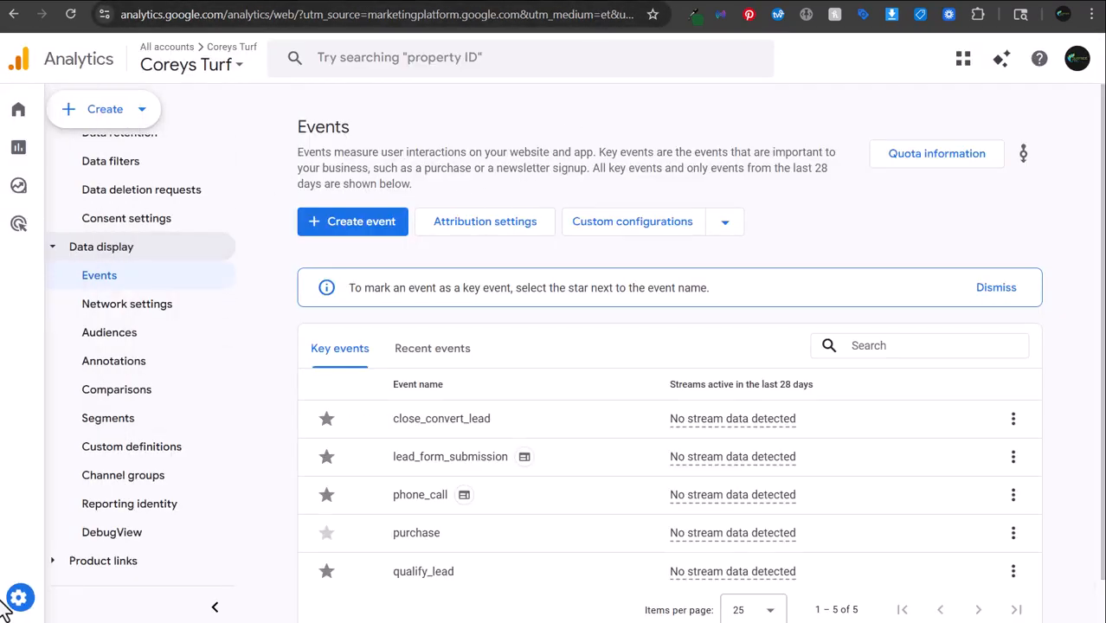
Switch to Google Analytics and copy the measurement ID of the Coreys Turf web data stream.
click(14, 603)
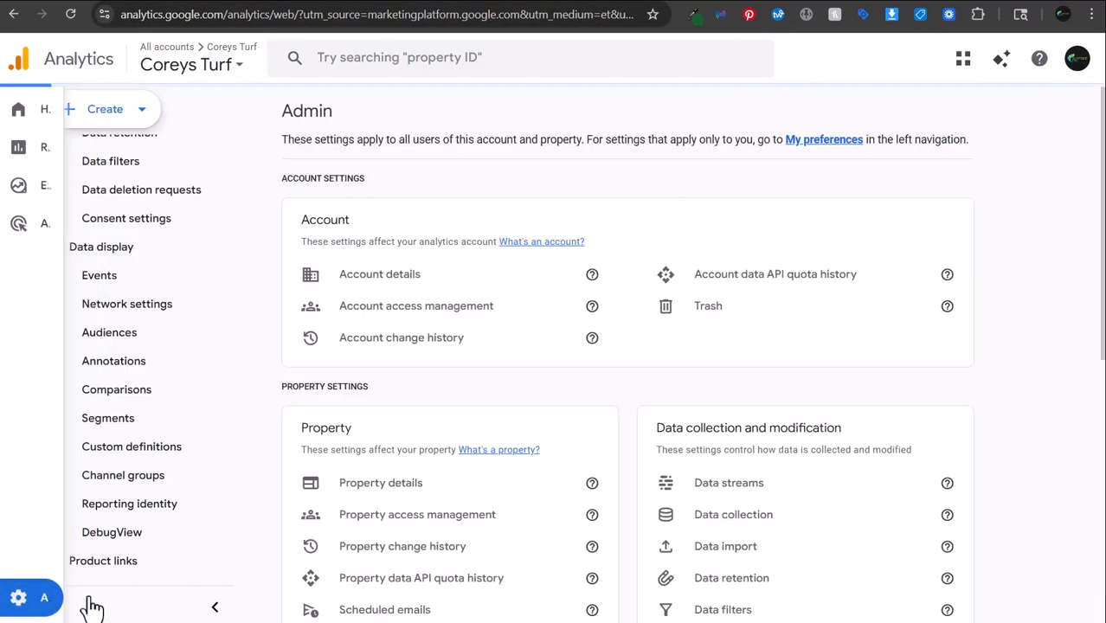
click(743, 490)
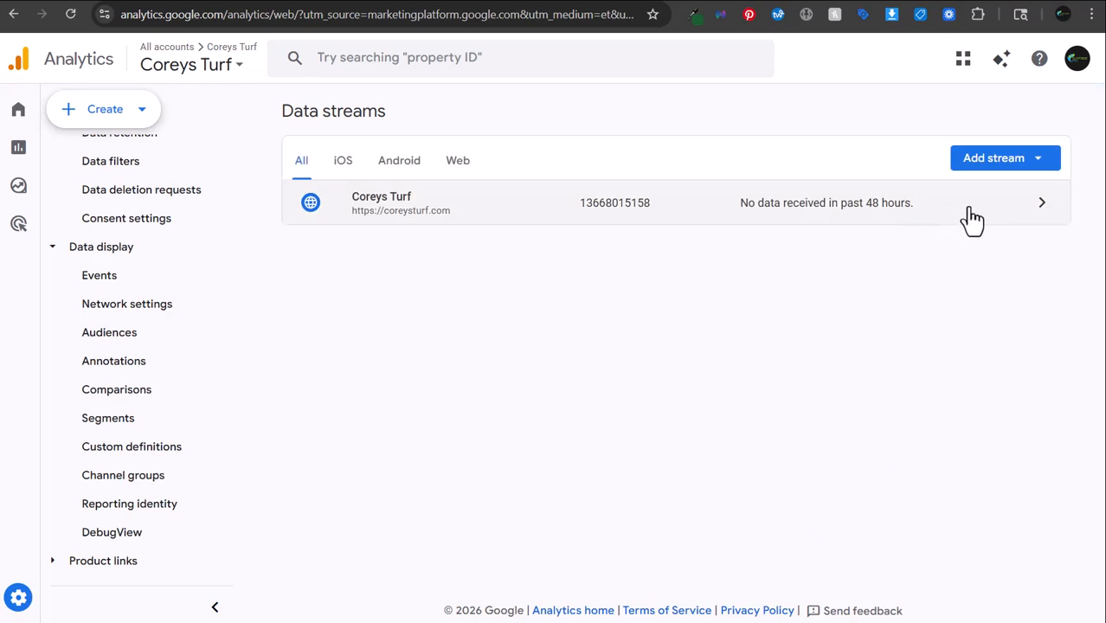
click(1039, 212)
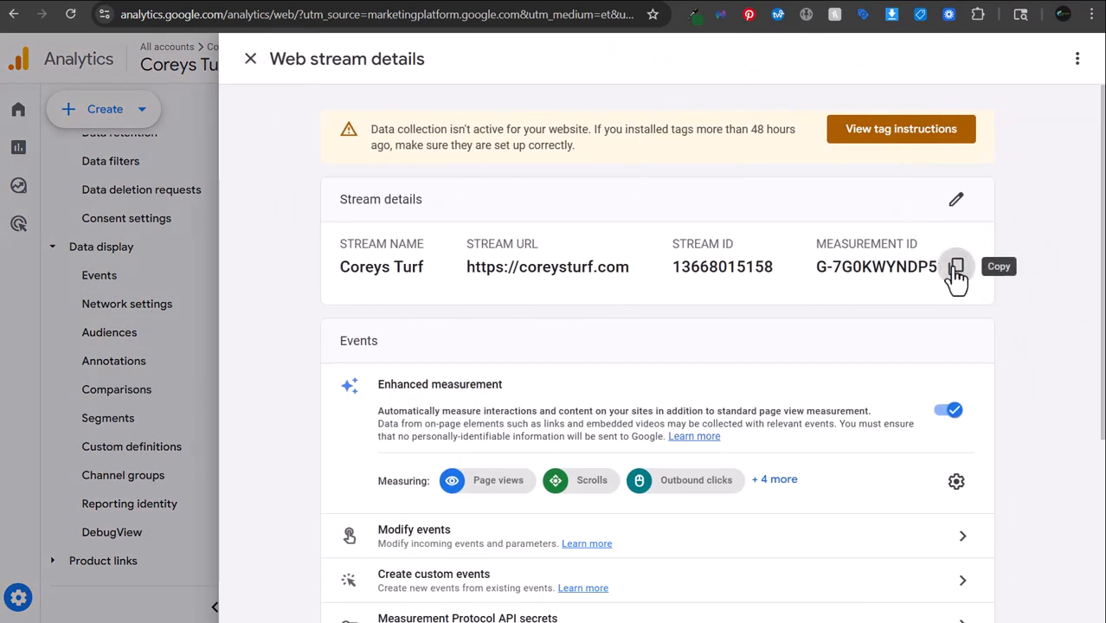
click(955, 266)
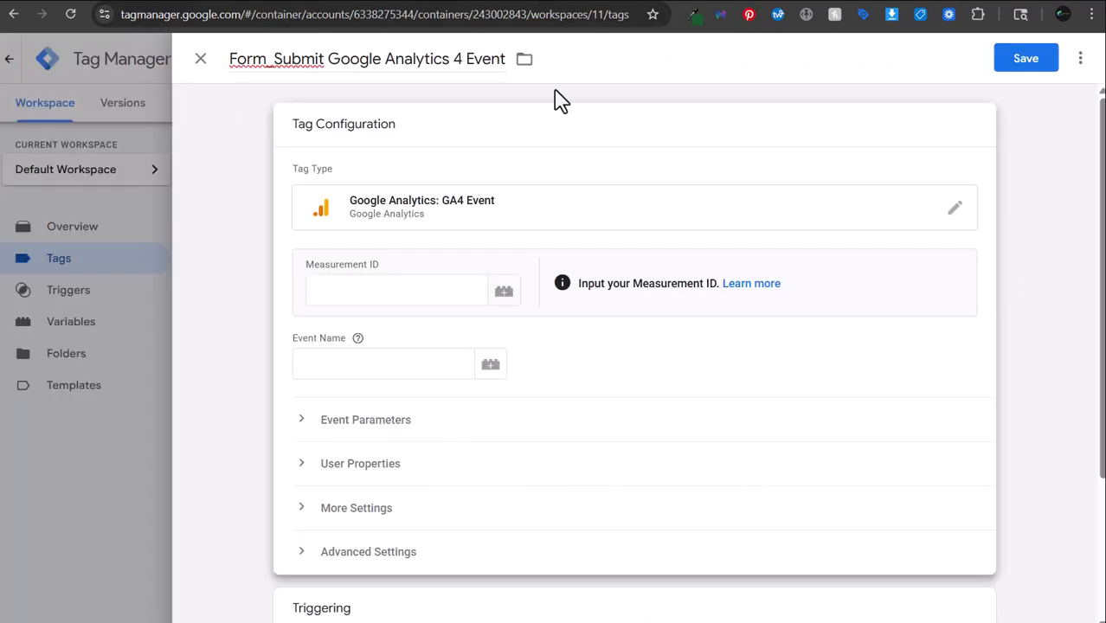
Back in Tag Manager, paste the copied measurement ID into the tag and set its event name to form_submit.
click(426, 288)
key(ctrl+v)
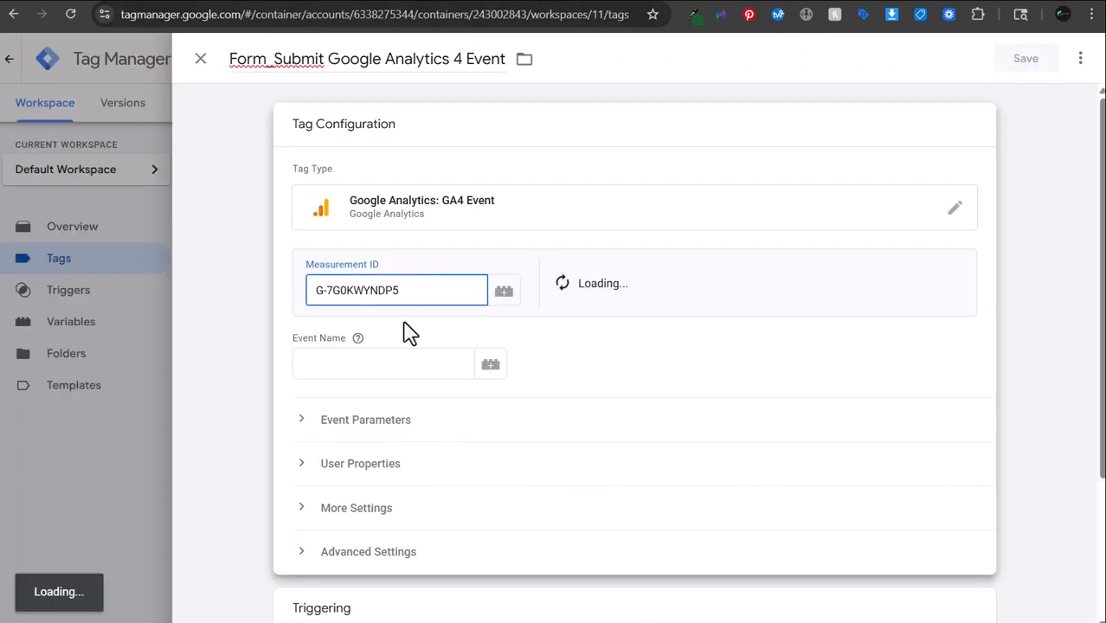
click(376, 364)
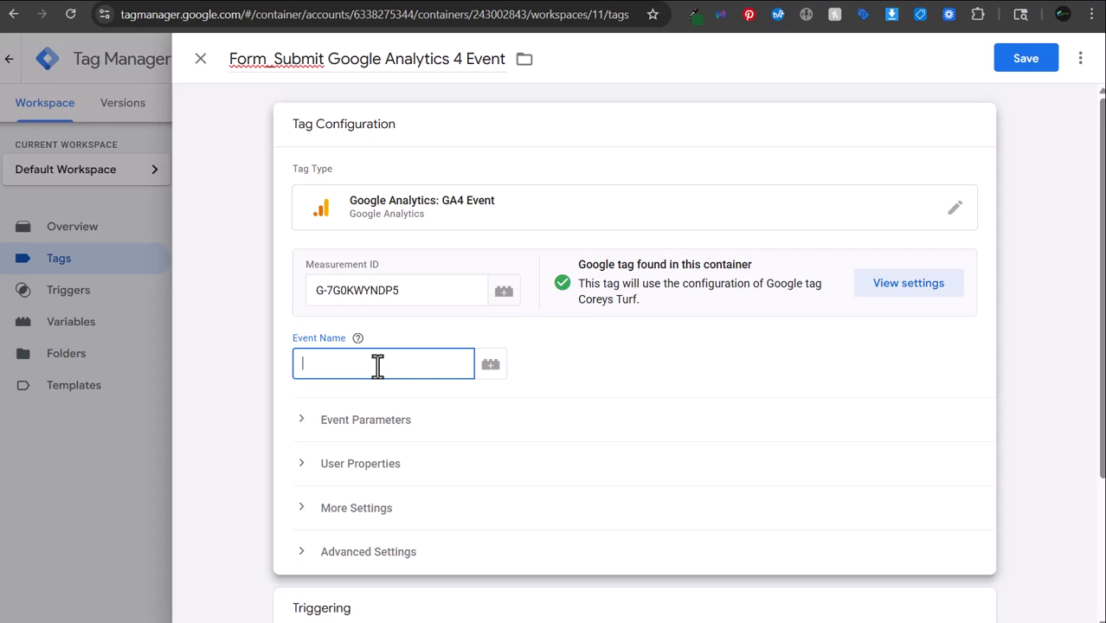
click(256, 295)
Add a new firing trigger to the tag and name it Form Submit Event.
click(414, 441)
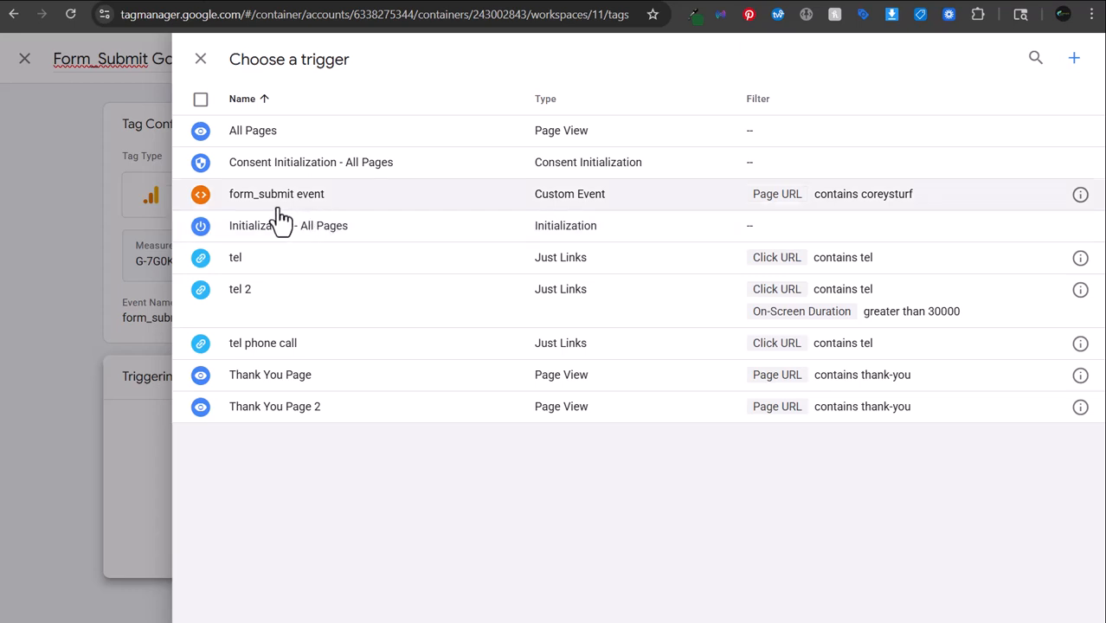
click(1075, 58)
click(290, 61)
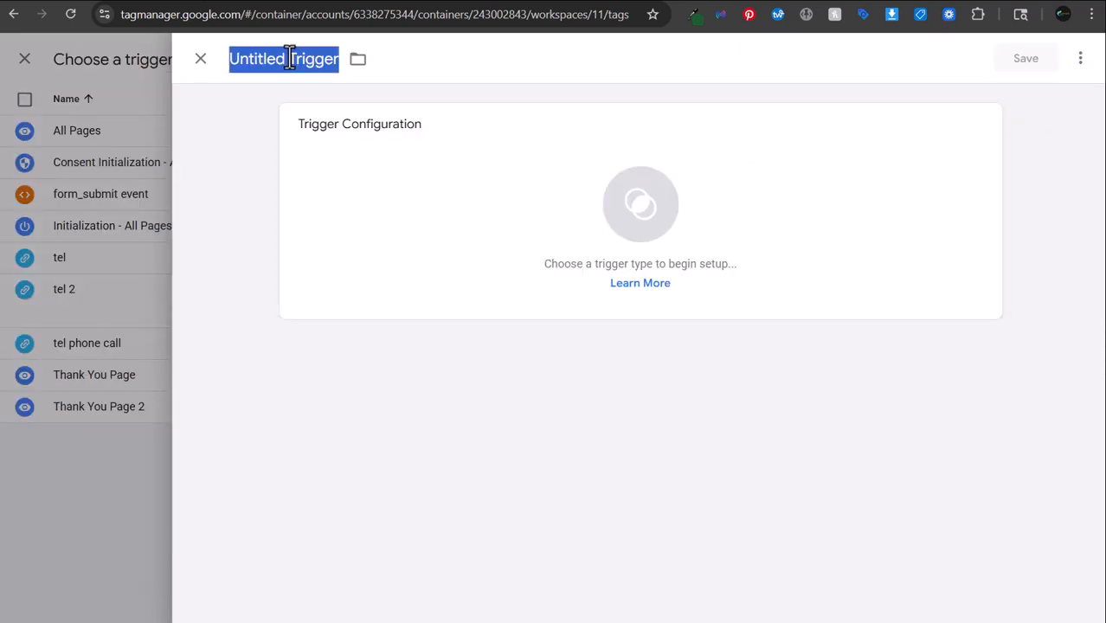
text(Form Submit)
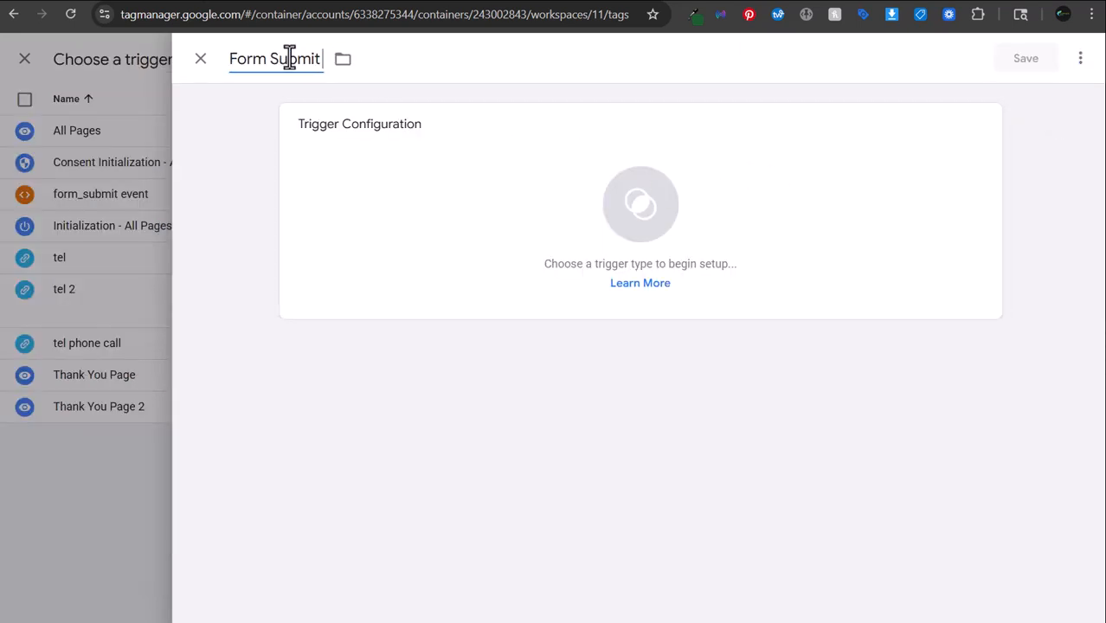
text( Event)
Make the trigger a Custom Event type with the event name form_submit.
click(391, 188)
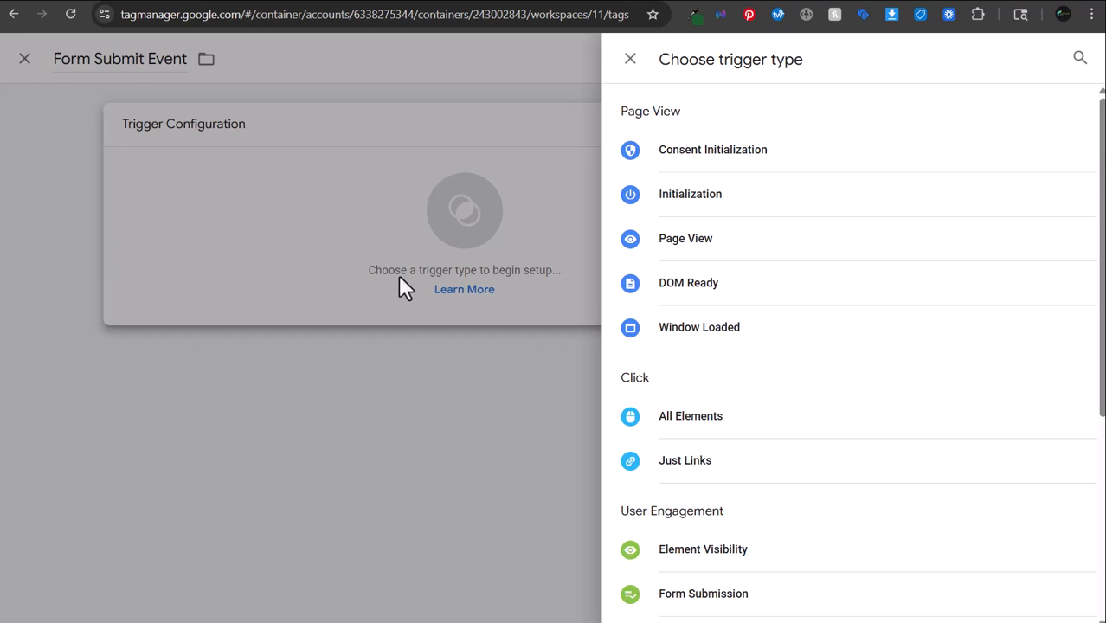
scroll(697, 372, down, 4)
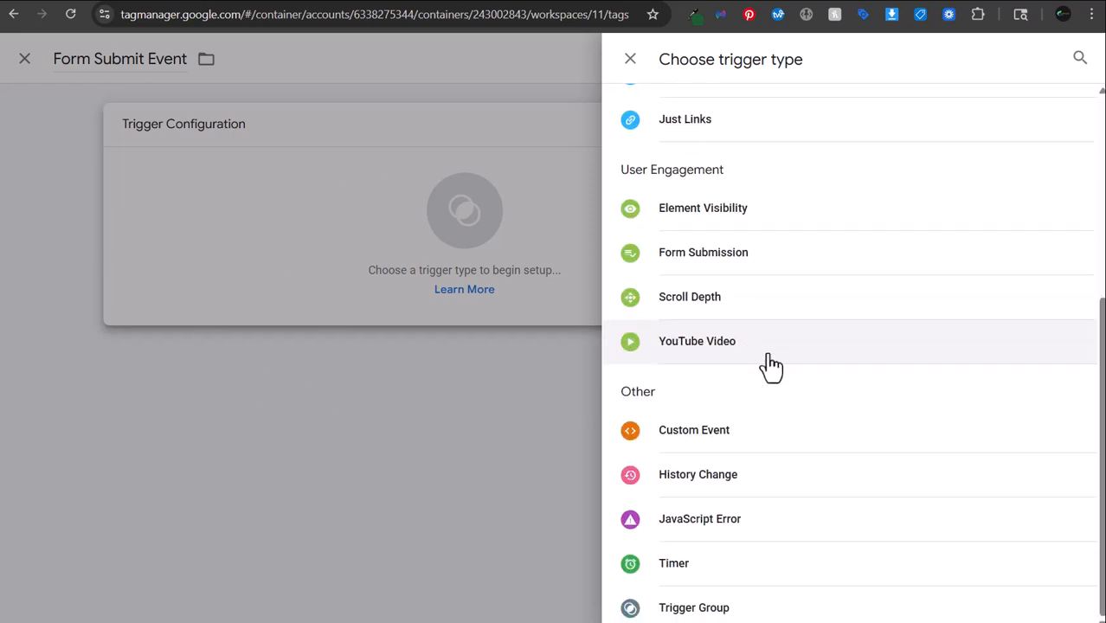
click(709, 437)
click(397, 284)
text(form_)
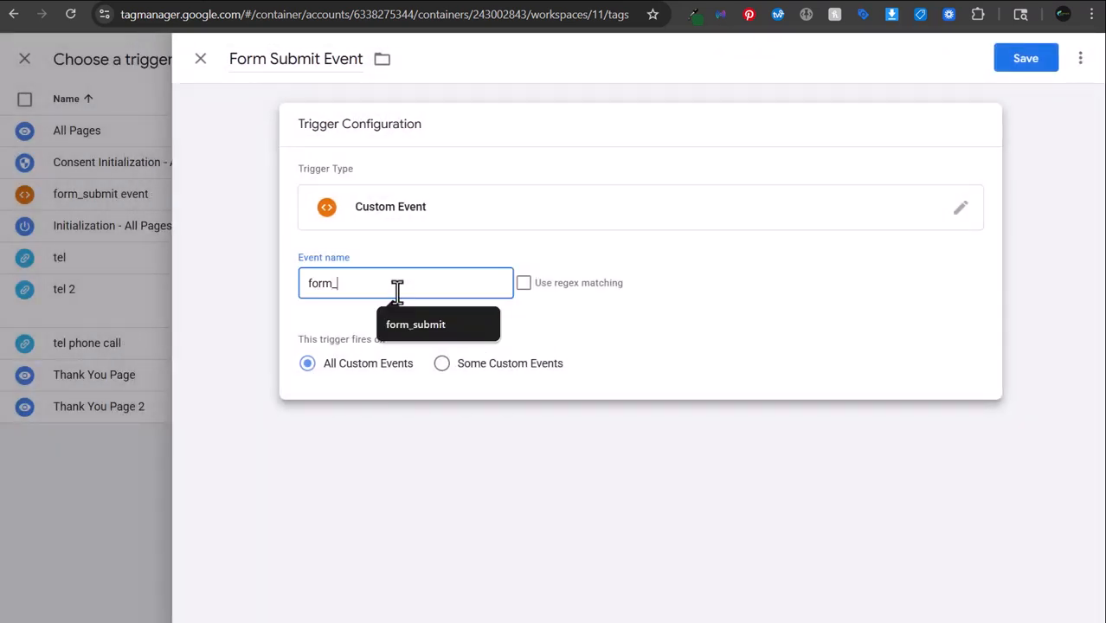
text(submit)
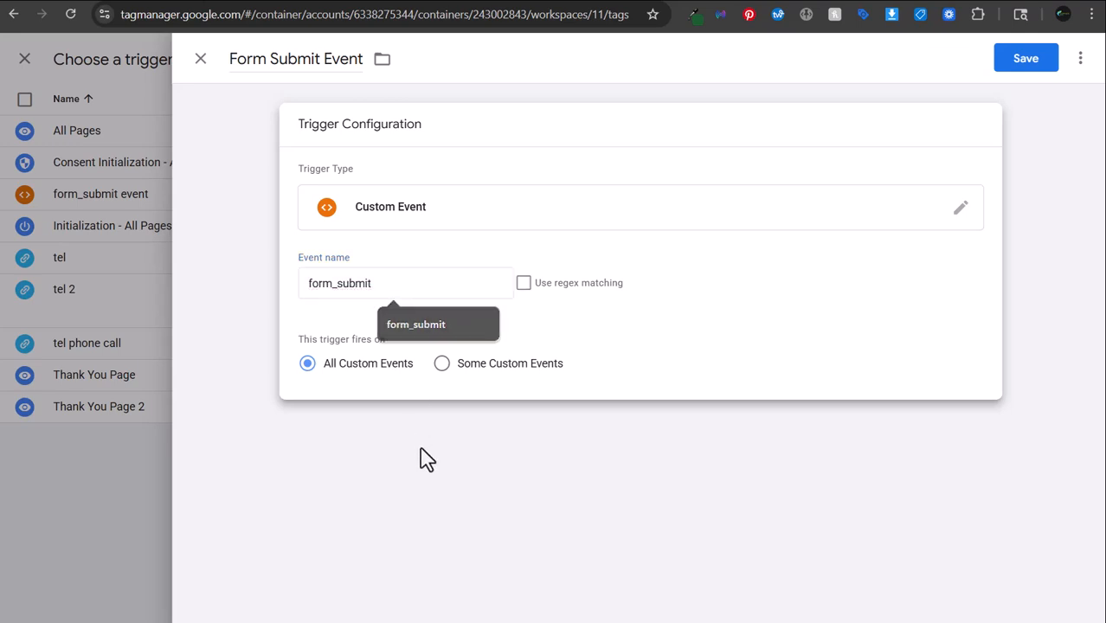
click(420, 457)
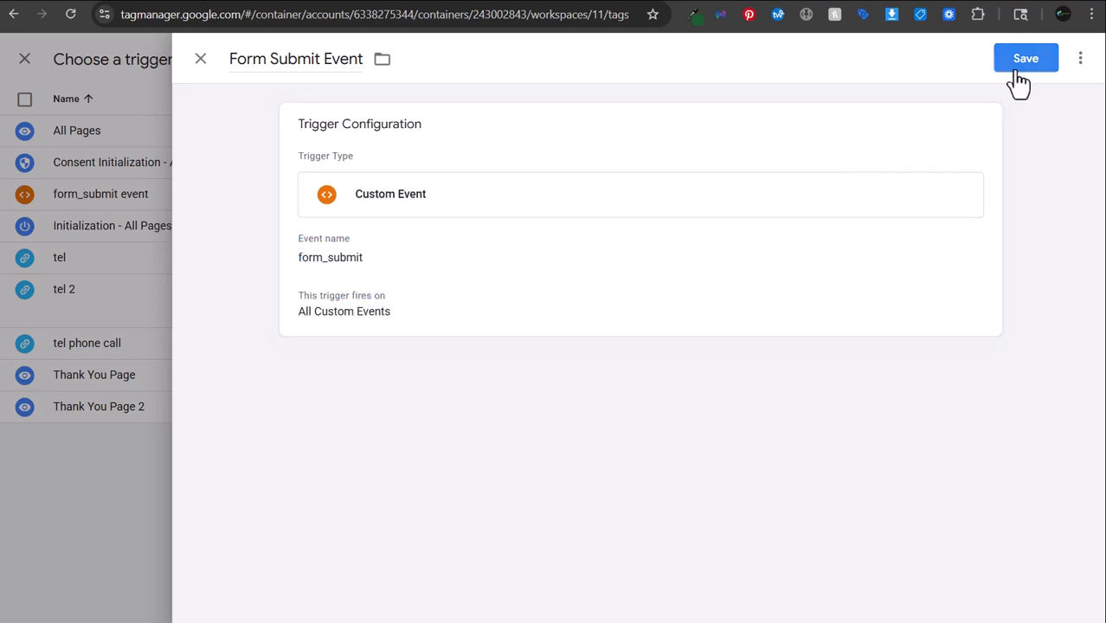
Limit the trigger to some custom events where Page URL contains coreys, and save the trigger.
click(397, 319)
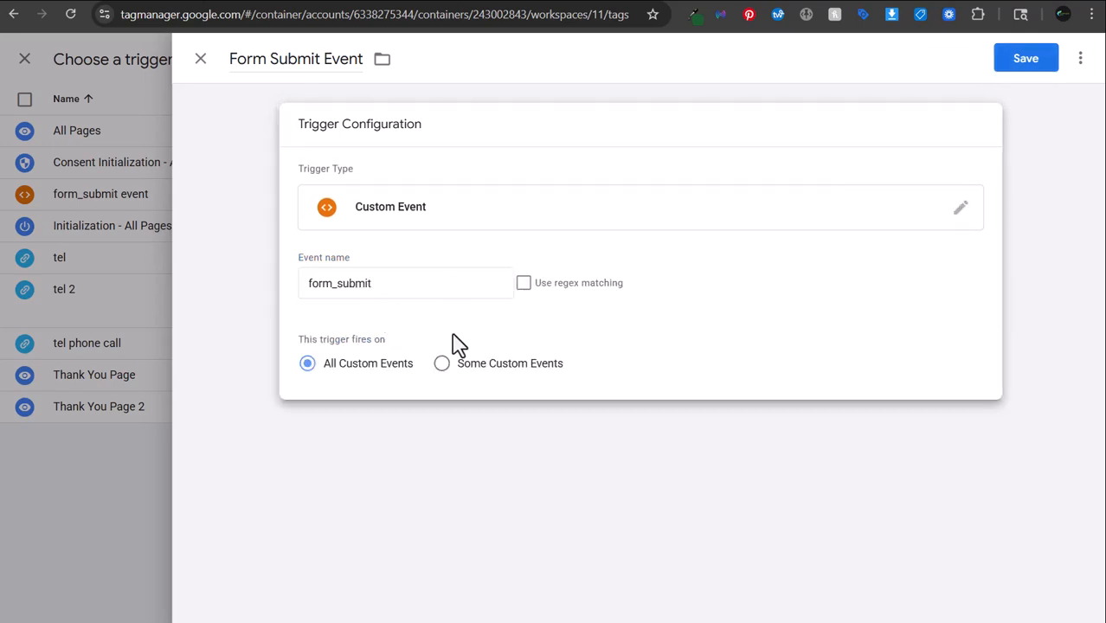
click(441, 364)
click(383, 432)
scroll(403, 538, down, 3)
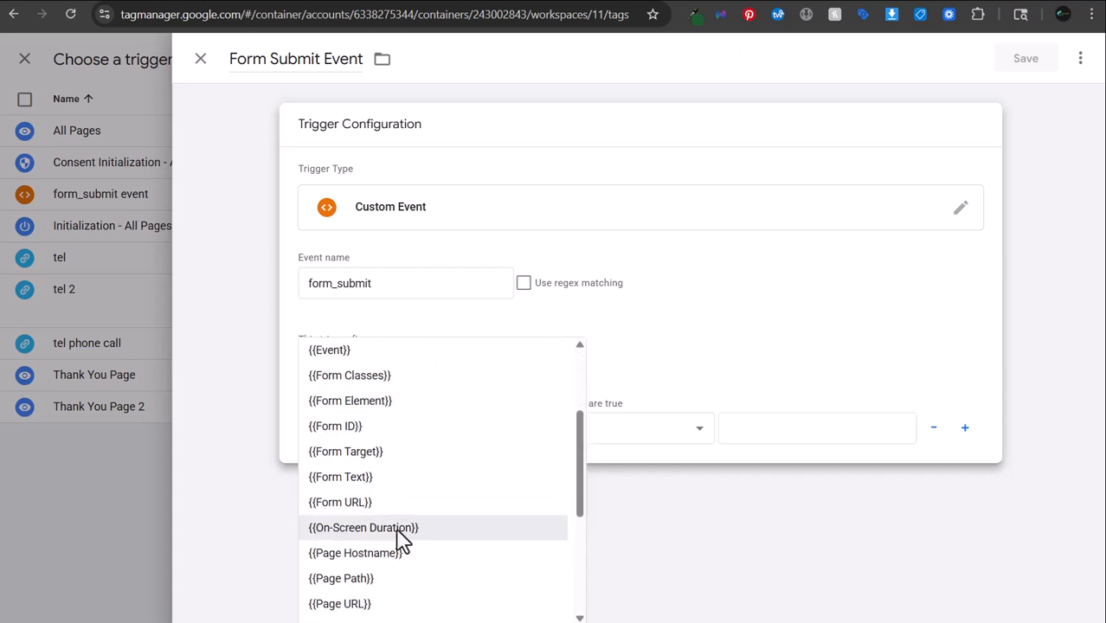
scroll(403, 533, down, 3)
click(376, 451)
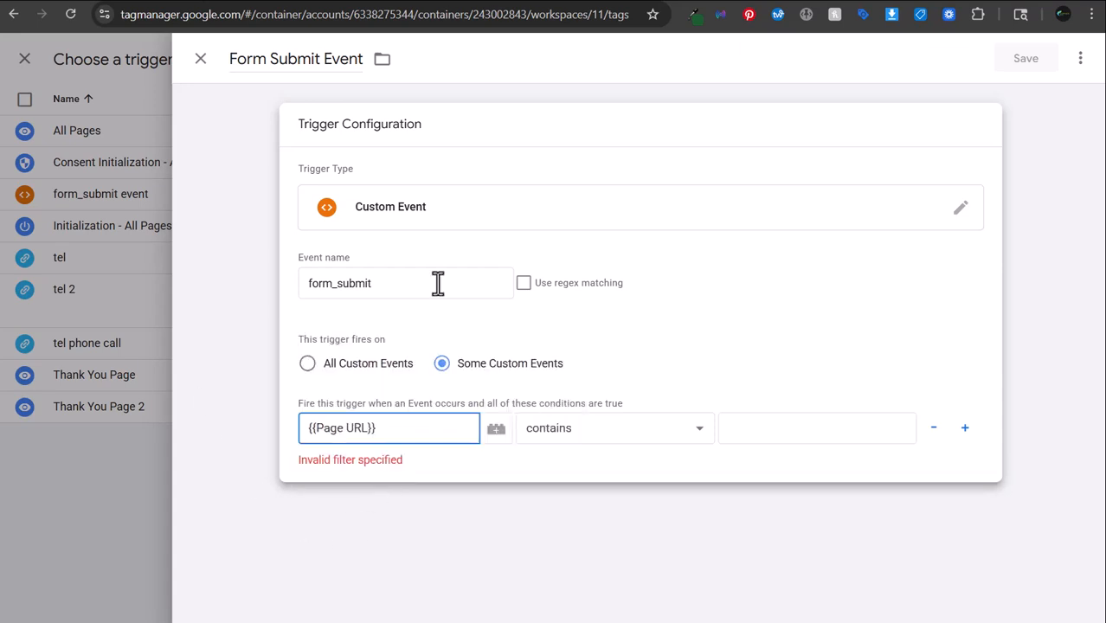
click(832, 429)
text(coreys)
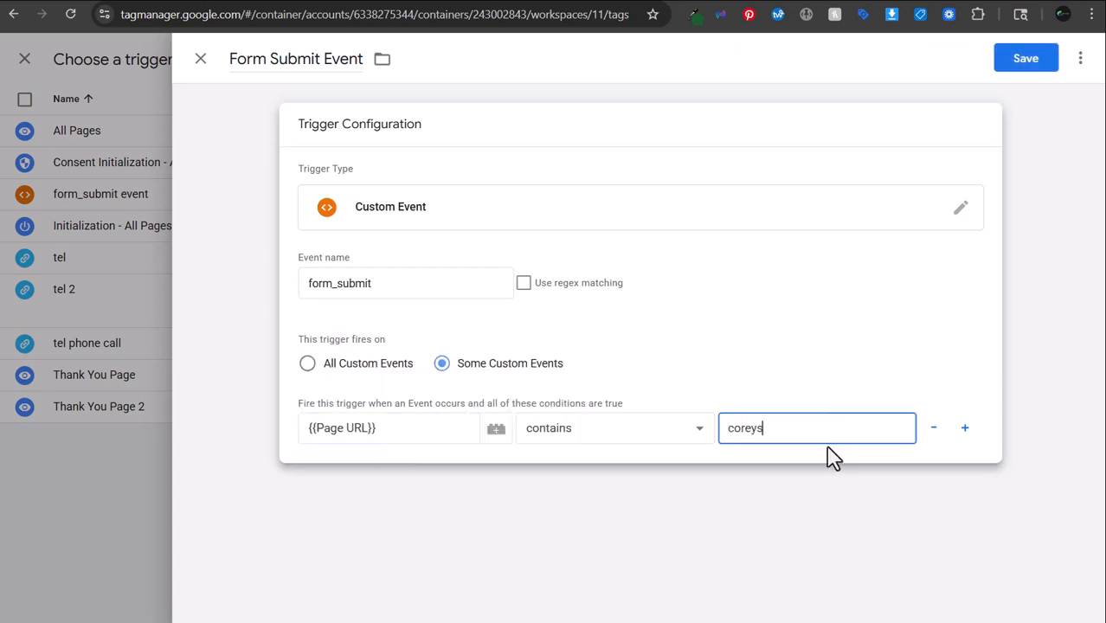
click(991, 327)
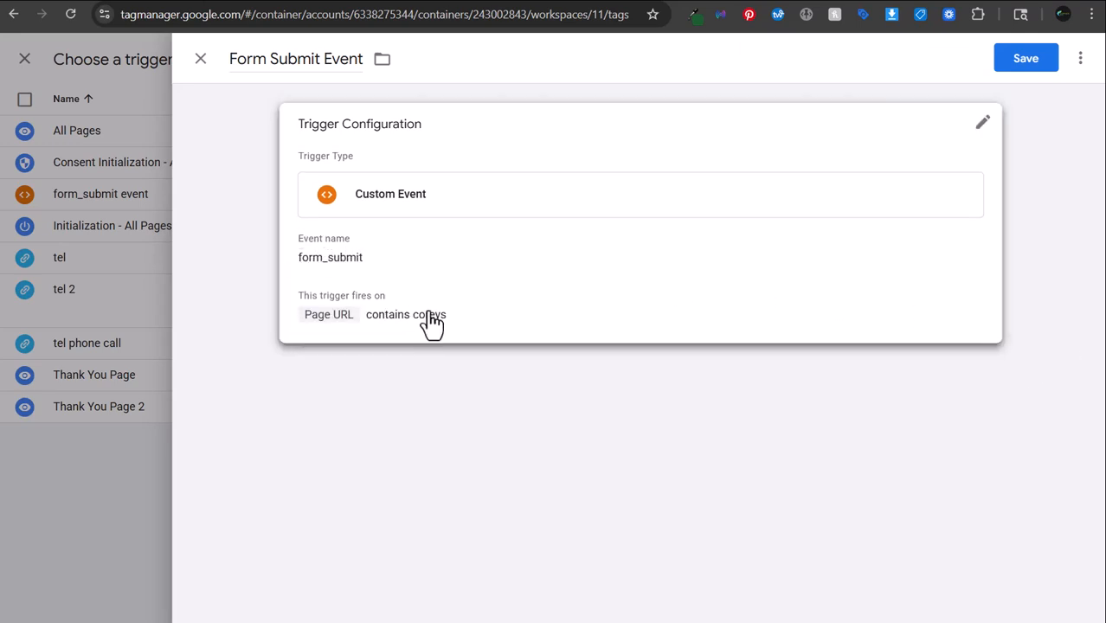
click(1050, 63)
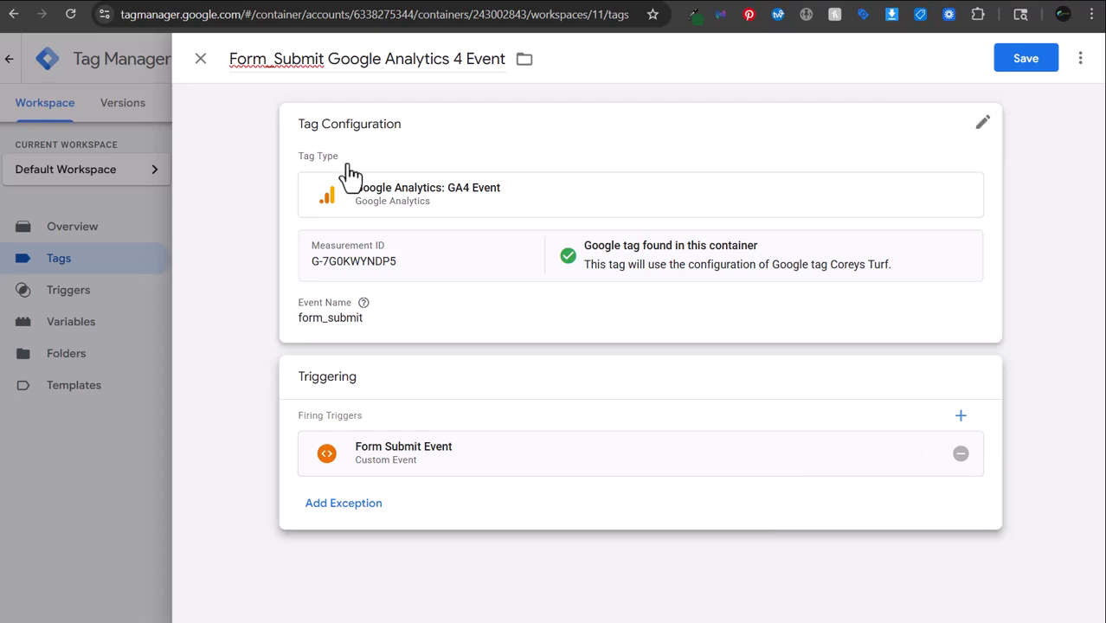
Save the tag and publish the workspace changes with the version name and description left blank.
click(1018, 76)
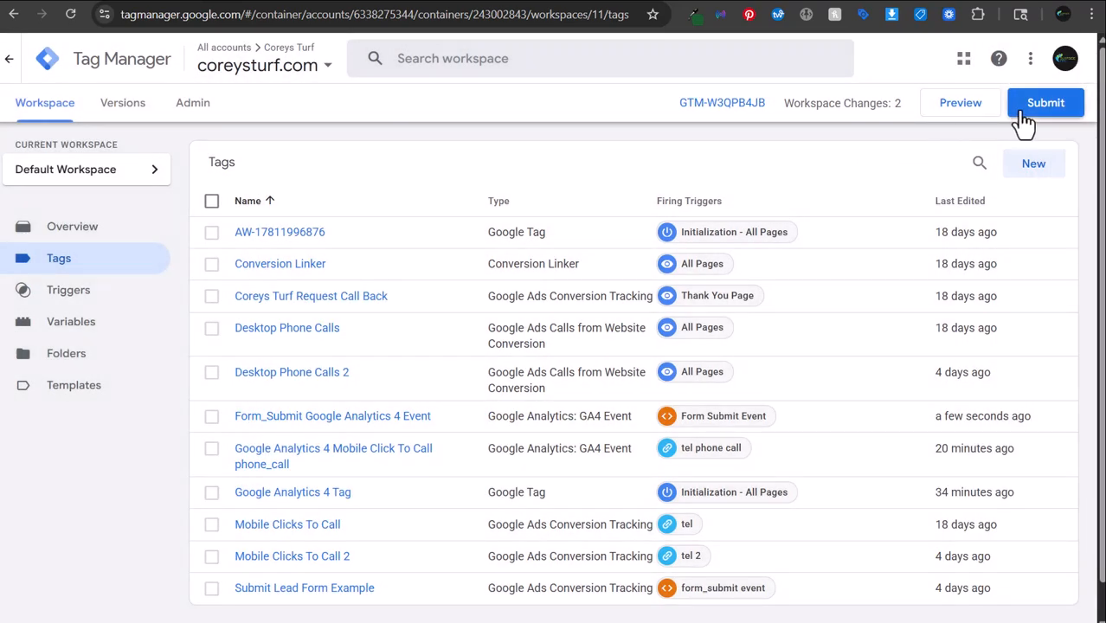
click(1044, 104)
click(1052, 65)
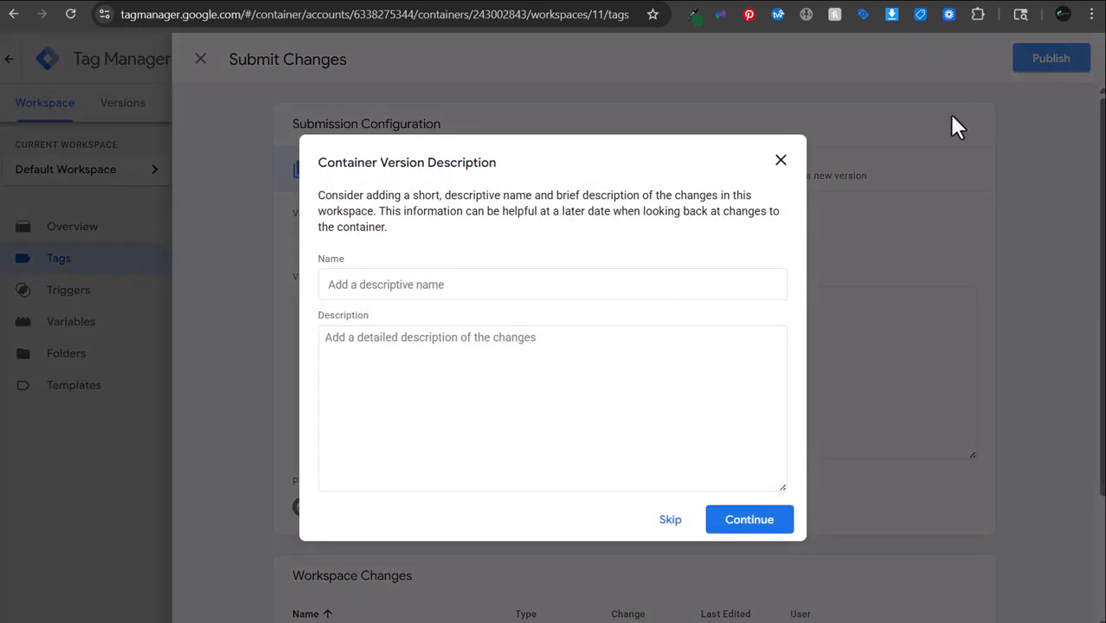
click(779, 519)
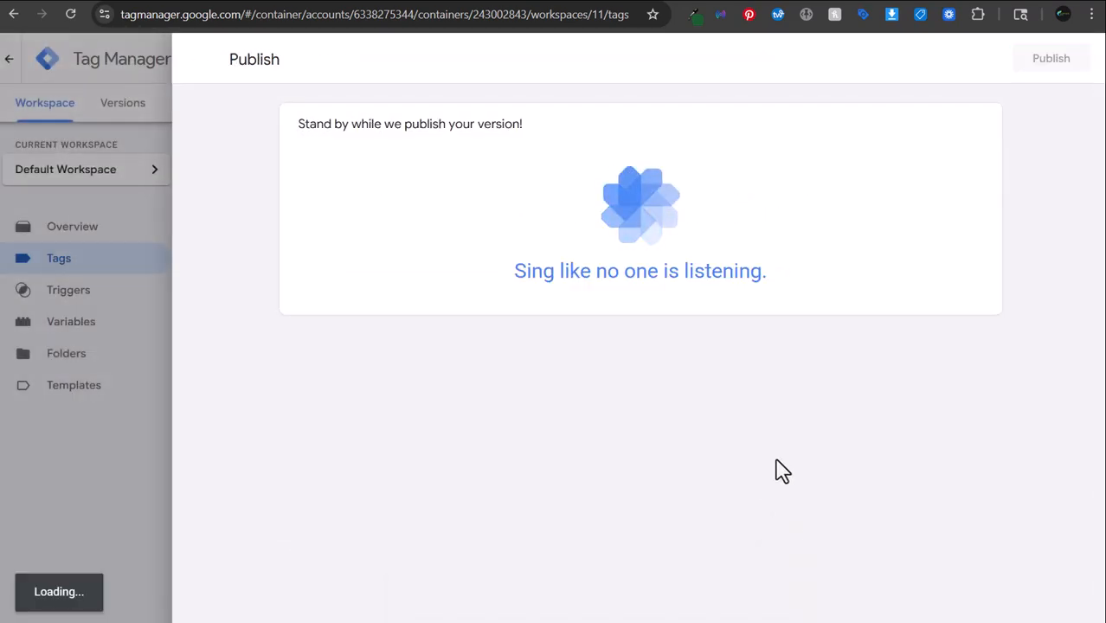
Switch to Google Analytics, close the web stream details and open the property's Events list.
click(586, 1)
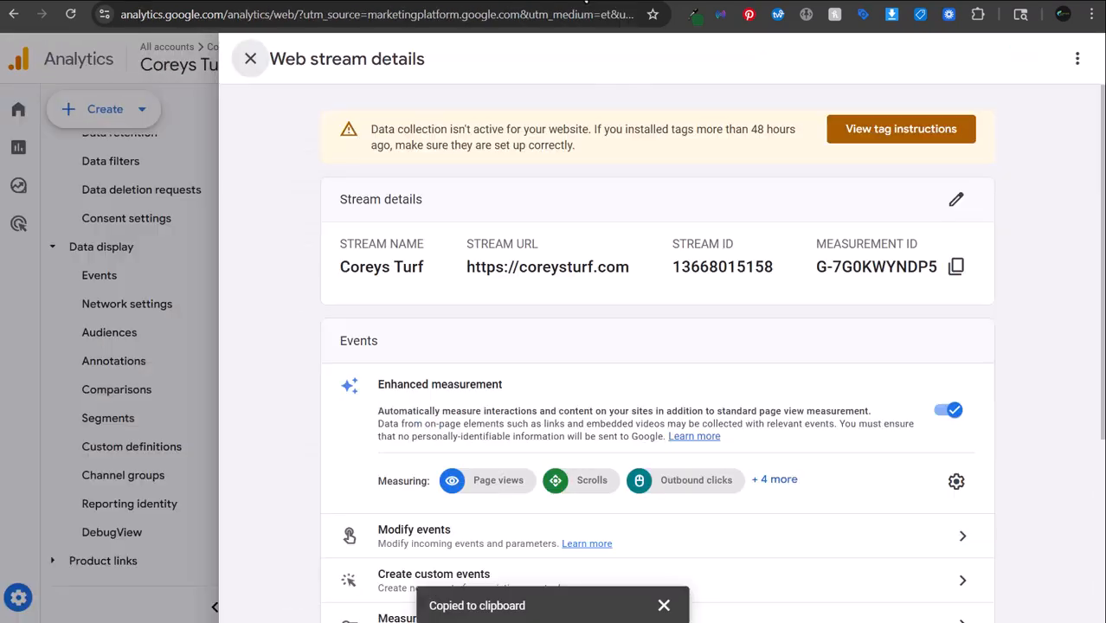
click(249, 61)
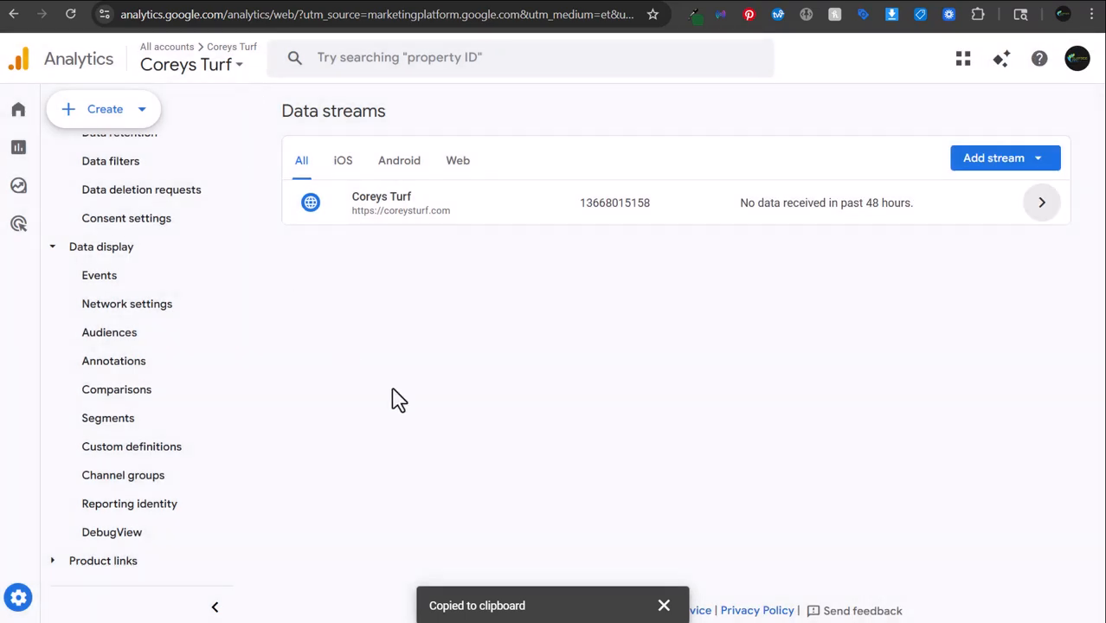
click(115, 278)
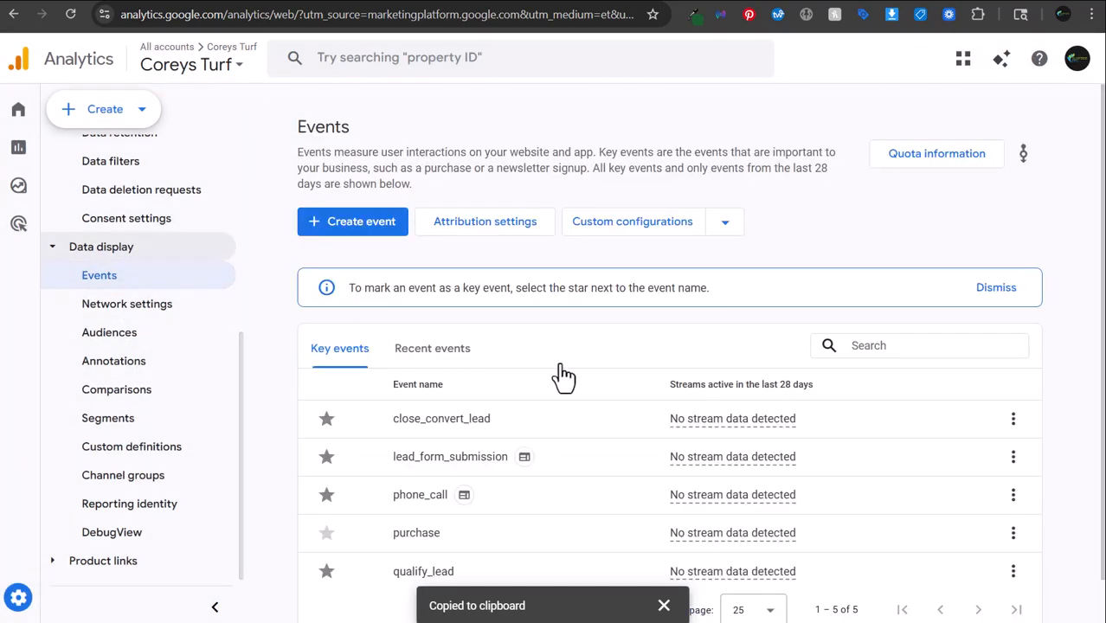
scroll(571, 416, down, 1)
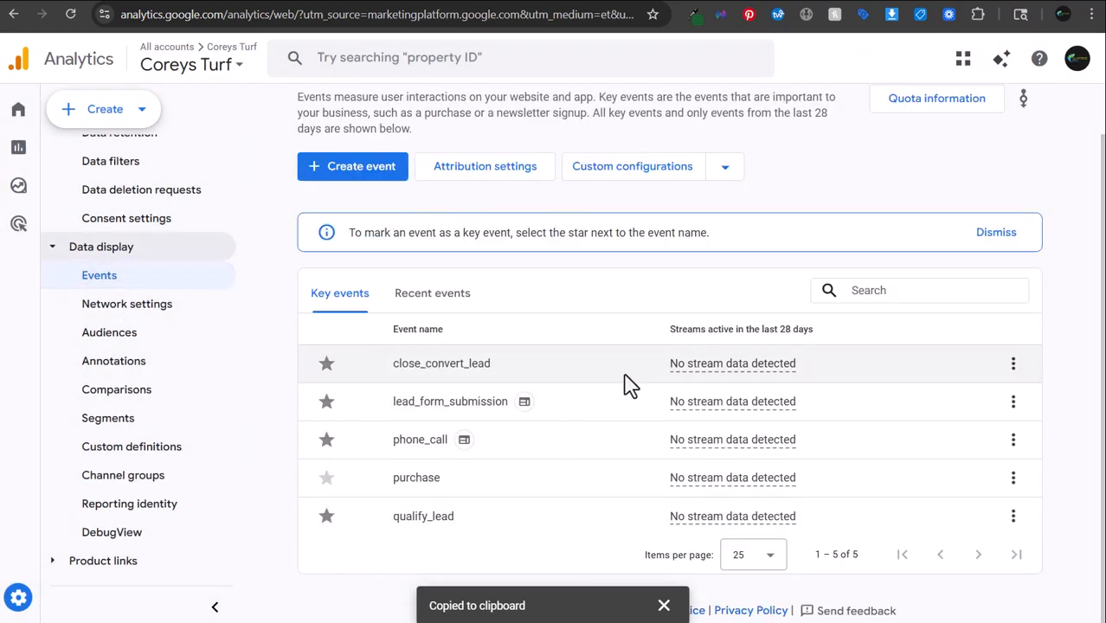
Start a new event named form_submit and mark it as a key event.
click(353, 168)
click(385, 237)
text(form_su)
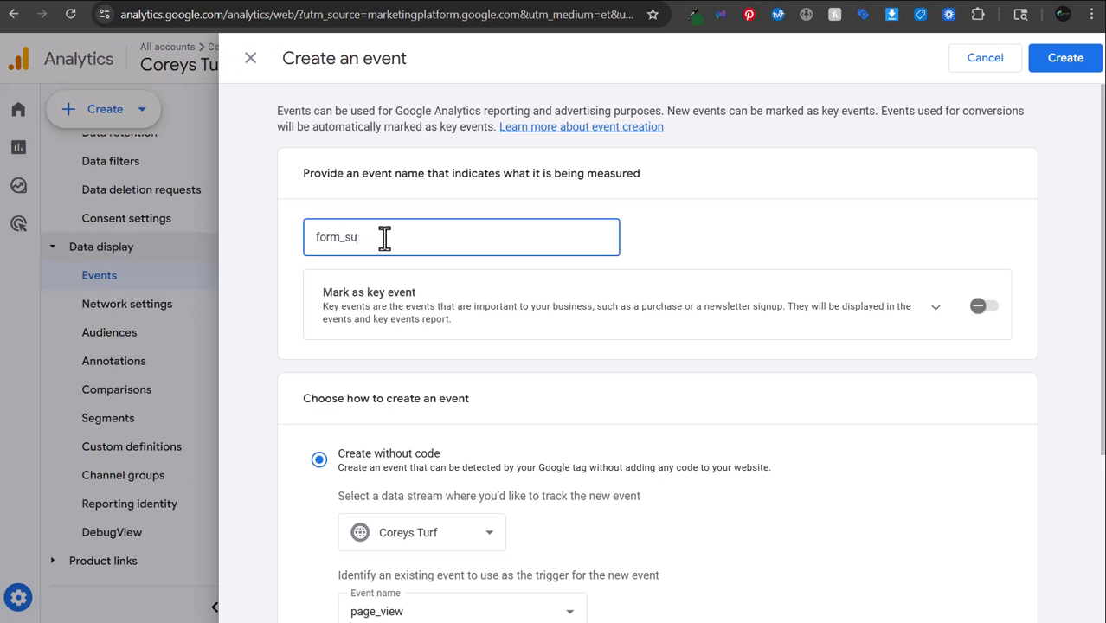
text(bmit)
click(980, 305)
scroll(958, 229, down, 4)
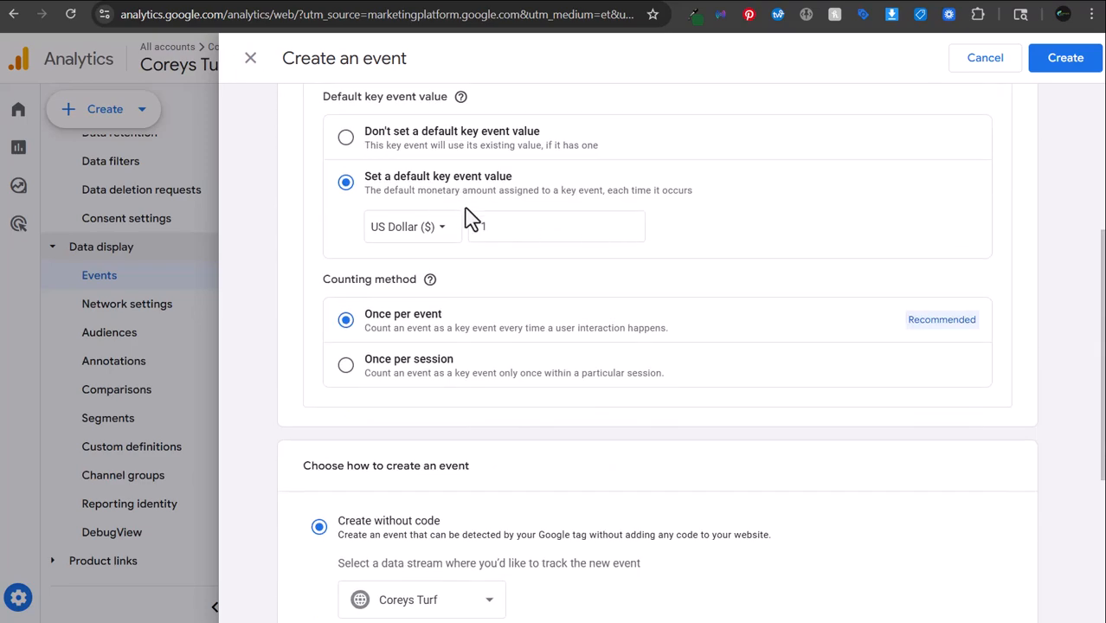
Set the event's matching condition to event_name equals form_submit, save the configuration and create the event.
scroll(411, 364, down, 5)
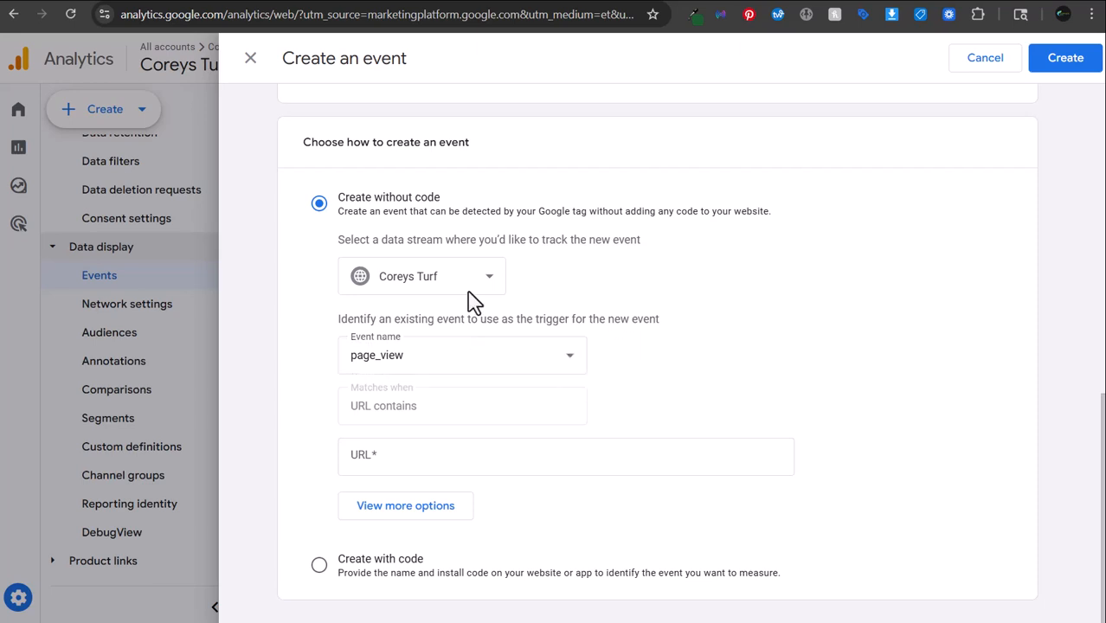
click(415, 372)
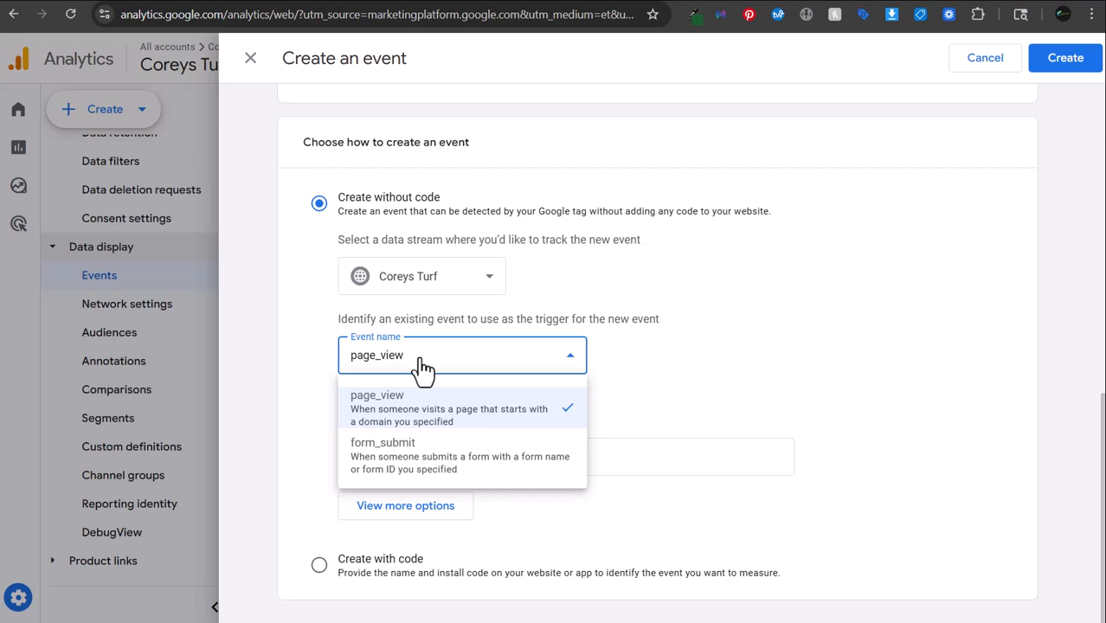
click(763, 369)
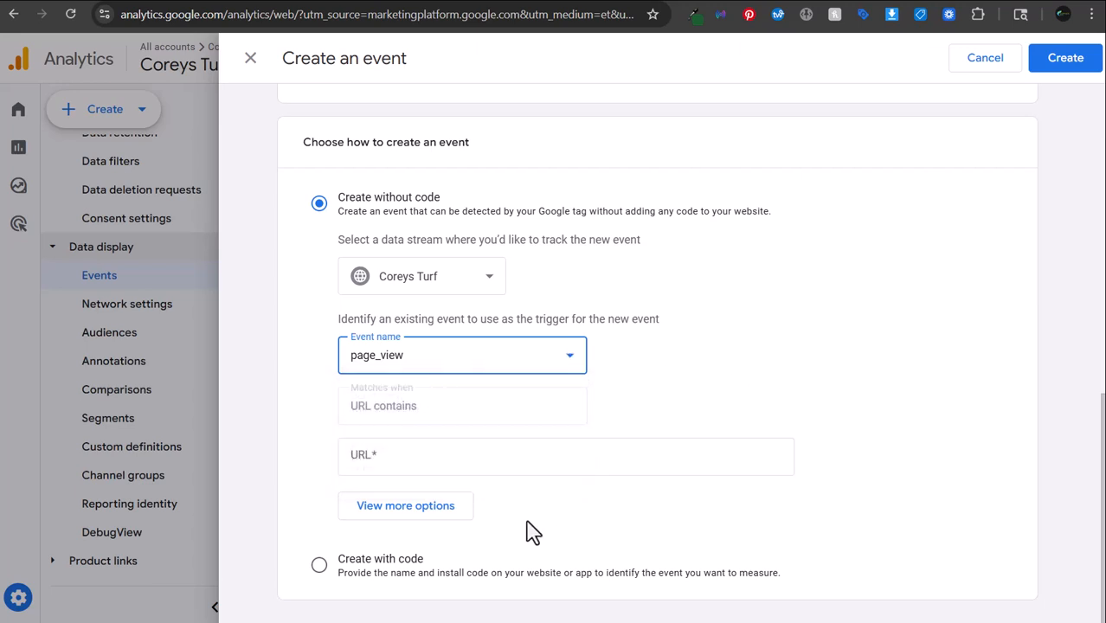
click(424, 520)
click(1000, 421)
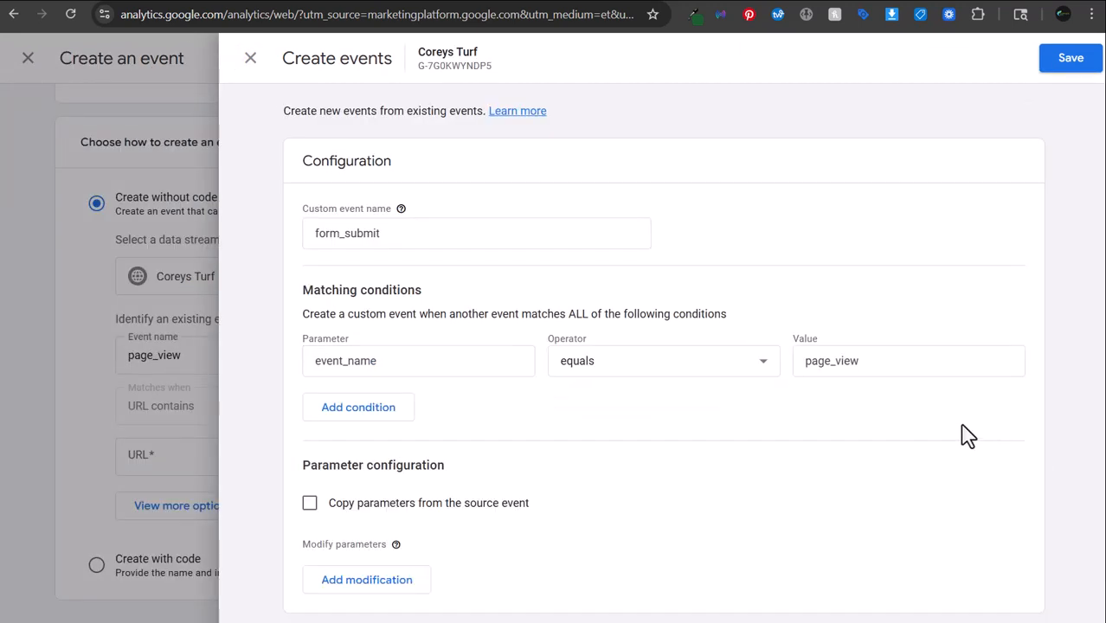
double_click(808, 363)
text(form_submit)
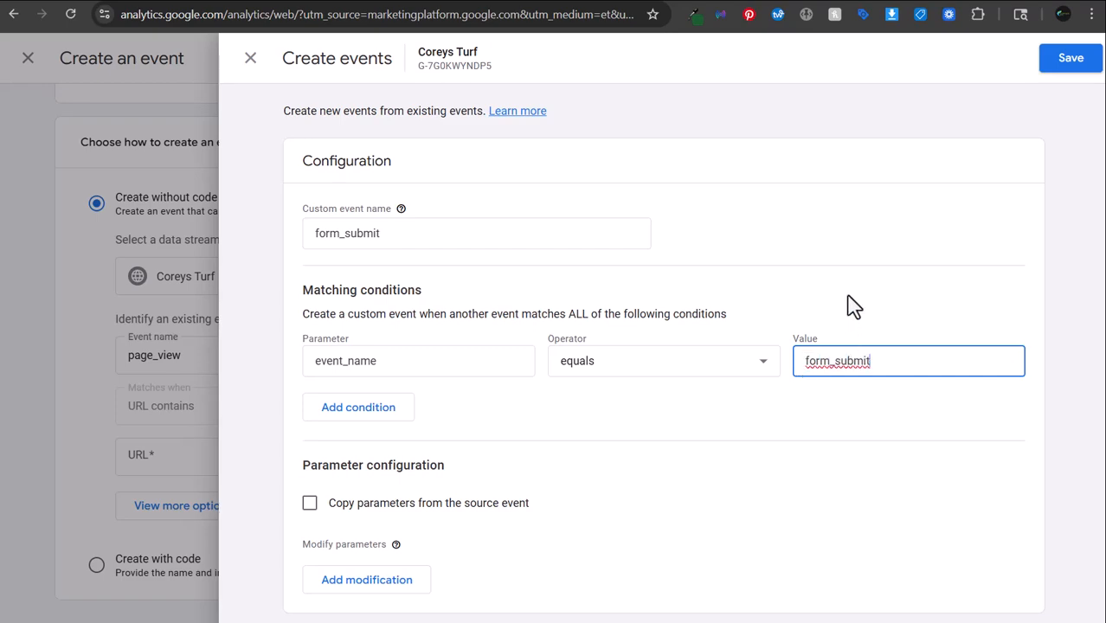
click(1071, 66)
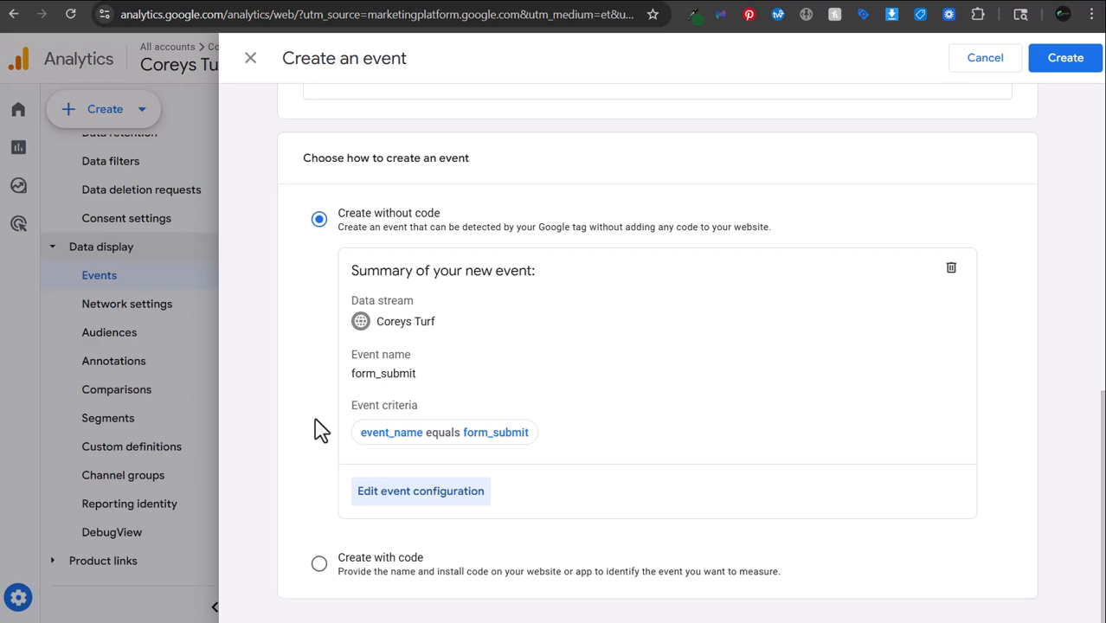
click(1070, 63)
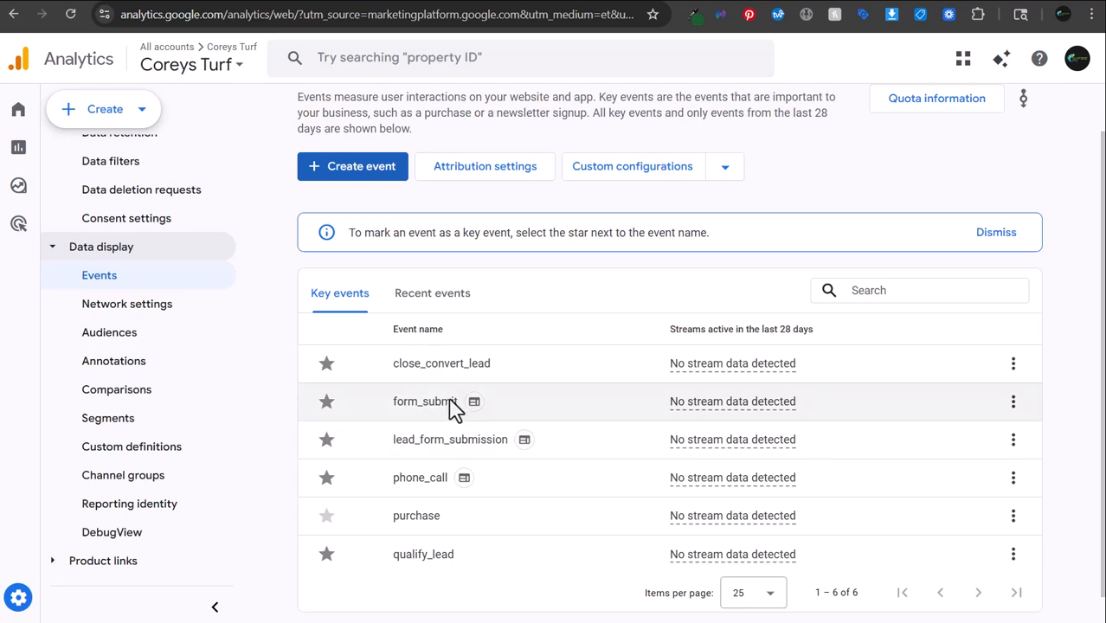
drag(394, 407, 440, 410)
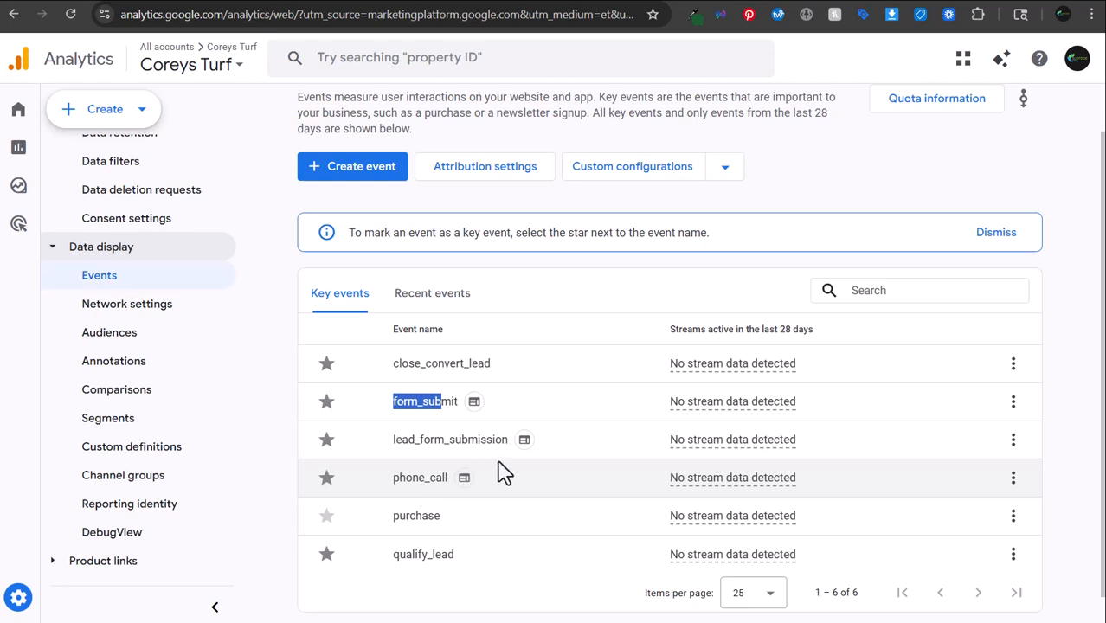
drag(511, 439, 424, 441)
drag(435, 403, 420, 405)
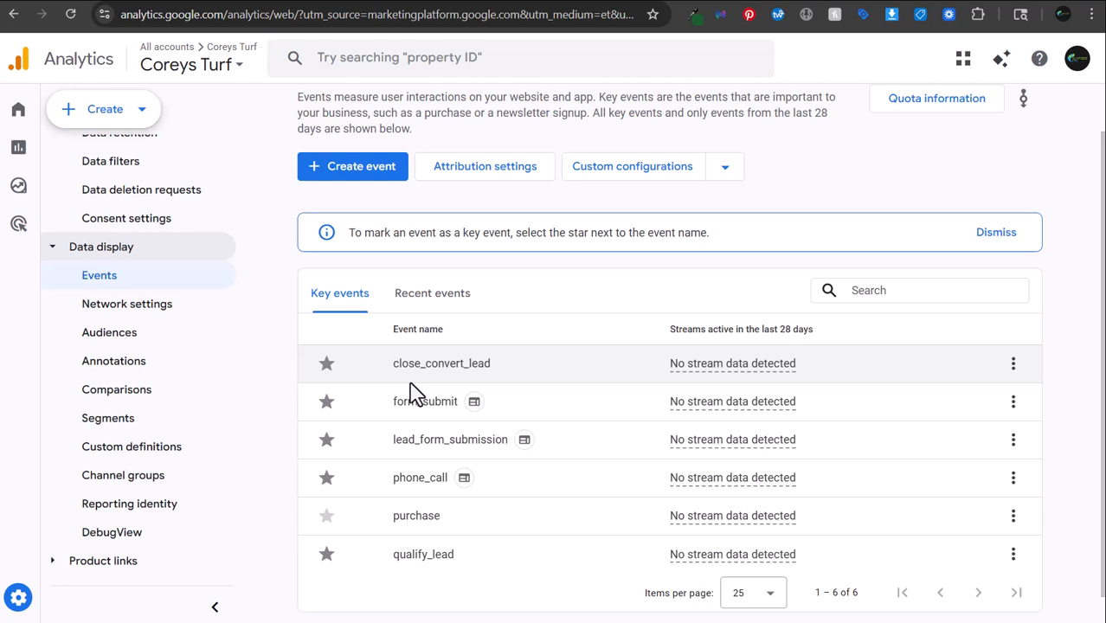
Switch to Tag Manager, close the published version's summary and open the workspace's list of tags.
click(532, 1)
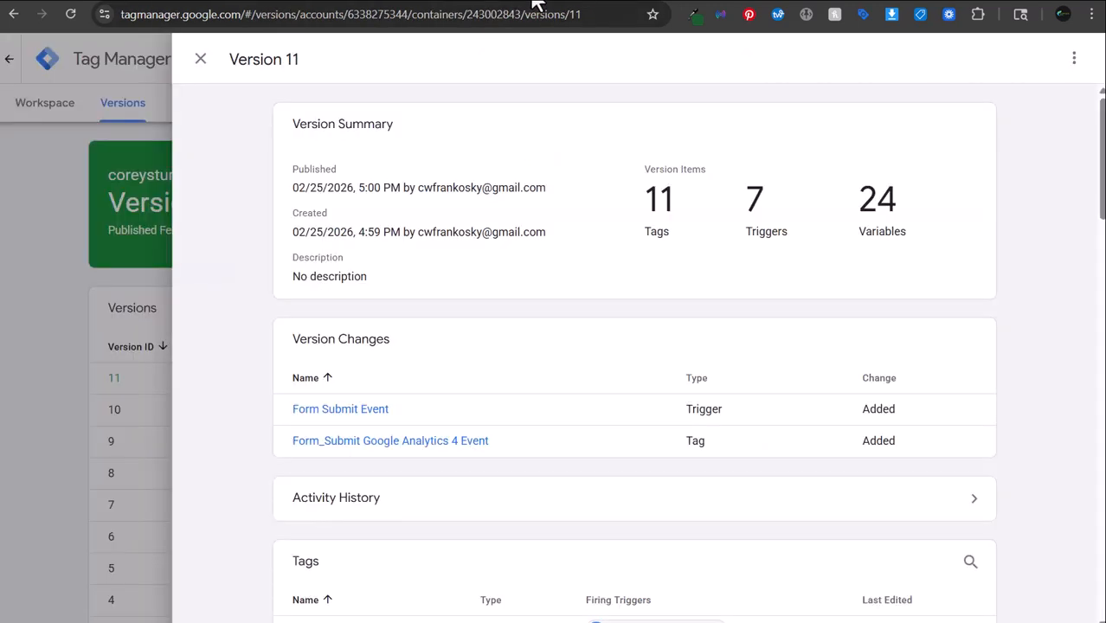
click(166, 80)
click(45, 105)
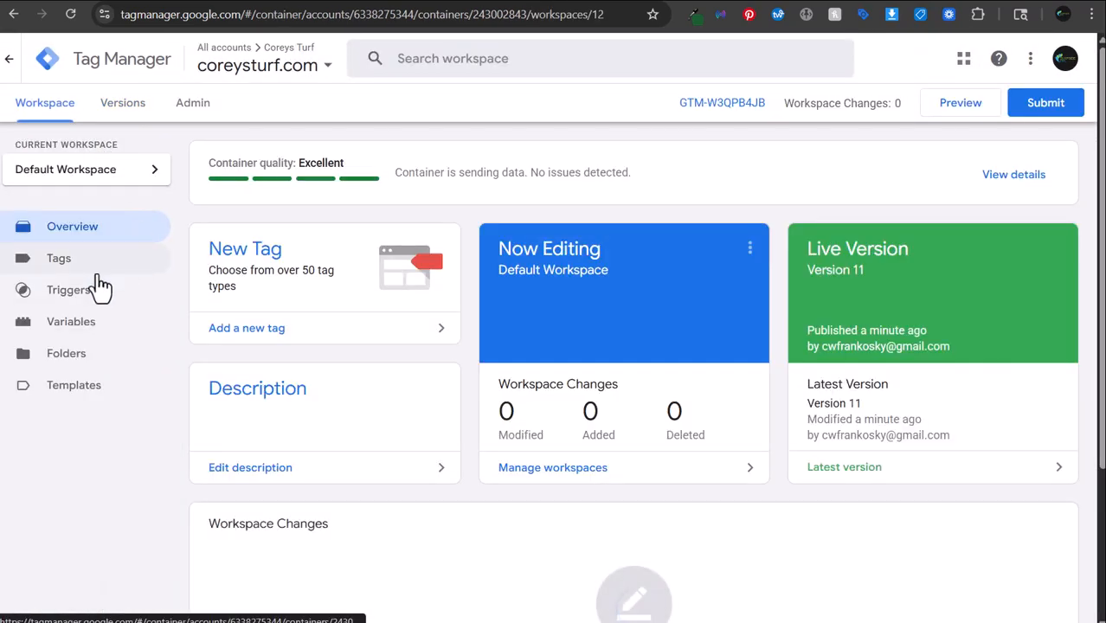
click(93, 265)
scroll(365, 378, down, 1)
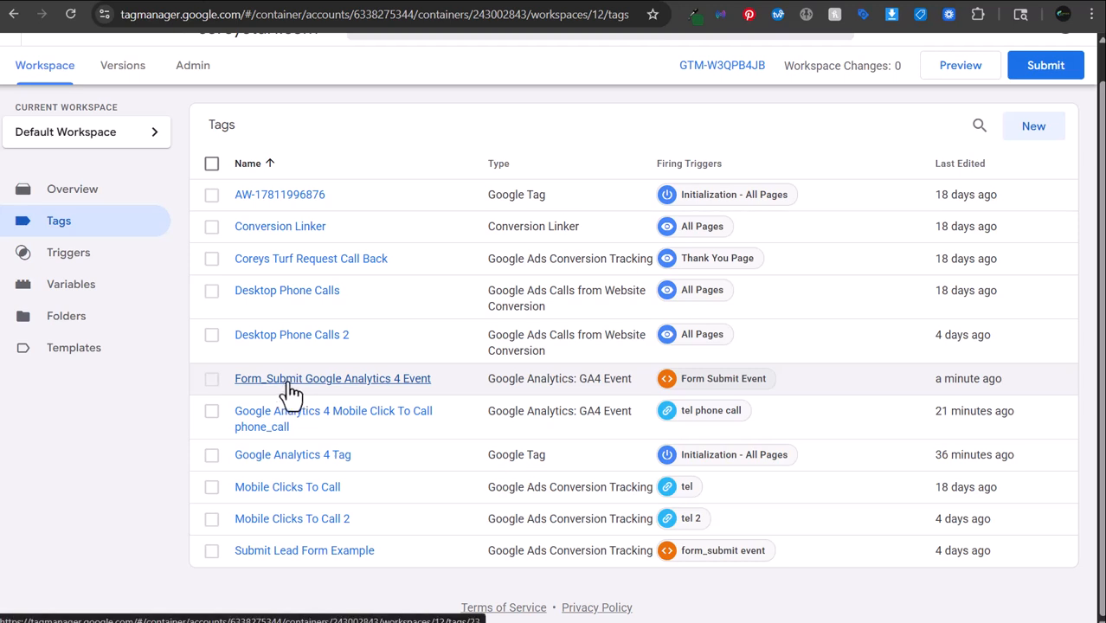
Review the Coreys Turf Request Call Back tag and its Thank You Page trigger, then close both.
click(307, 259)
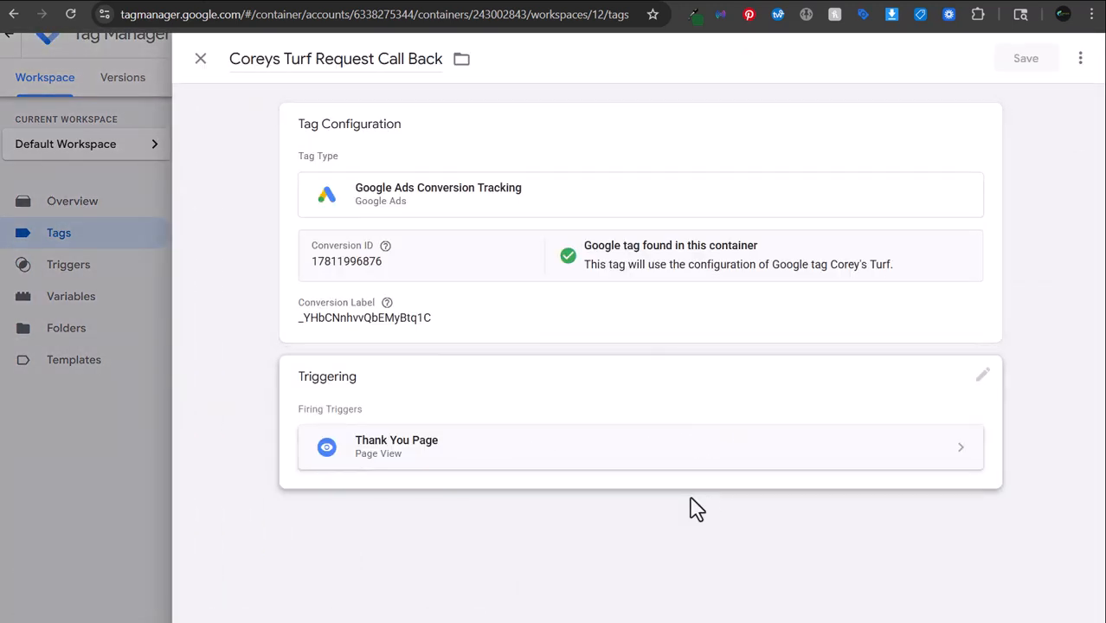
click(536, 448)
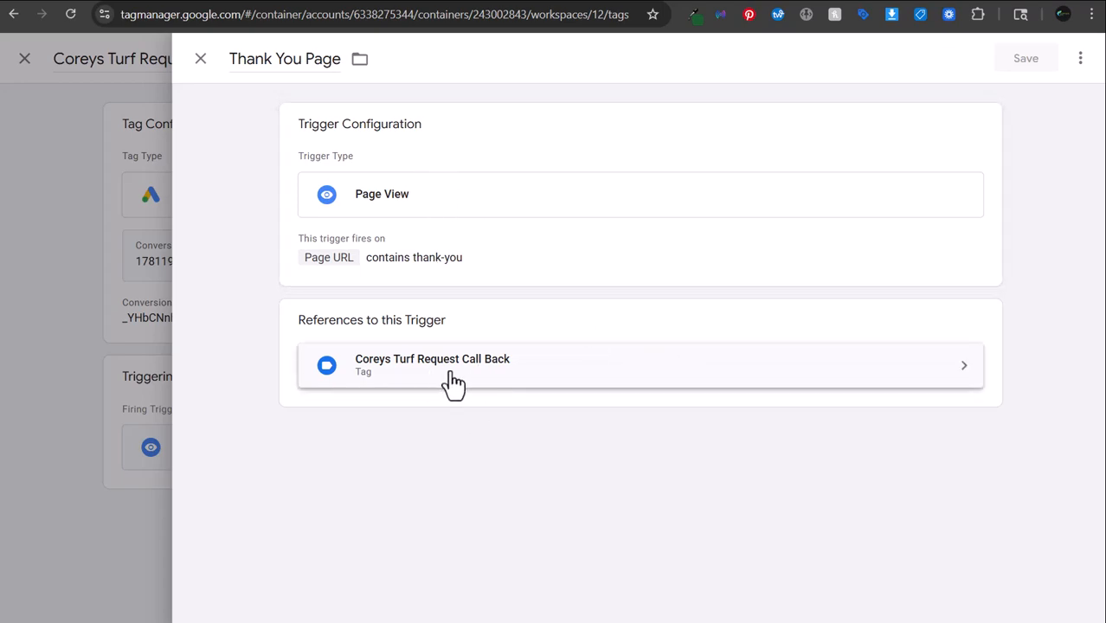
click(201, 59)
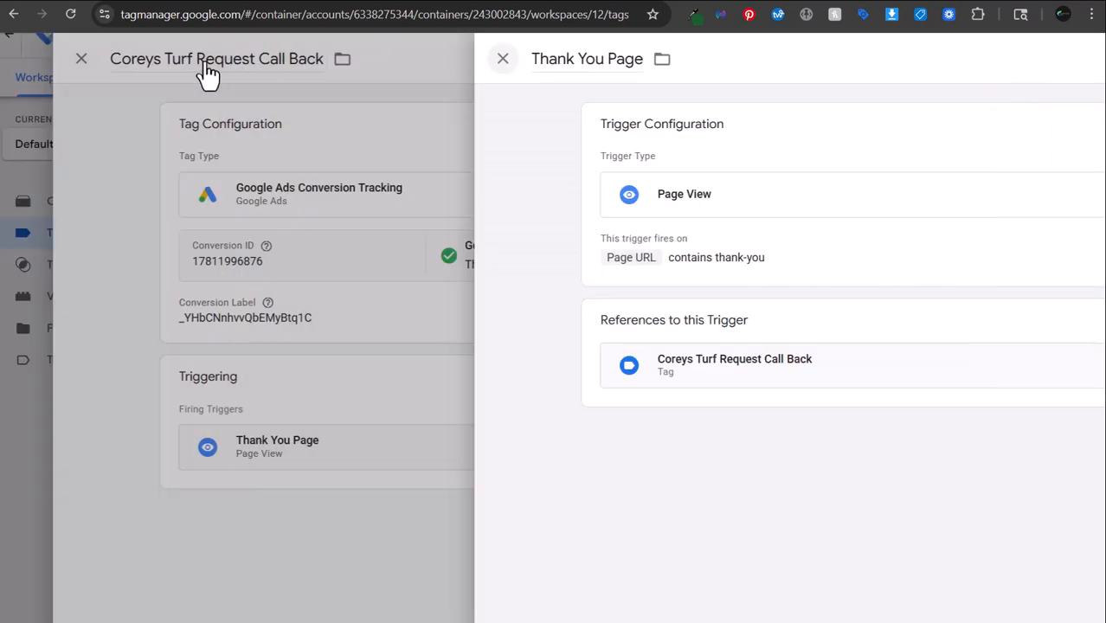
click(201, 61)
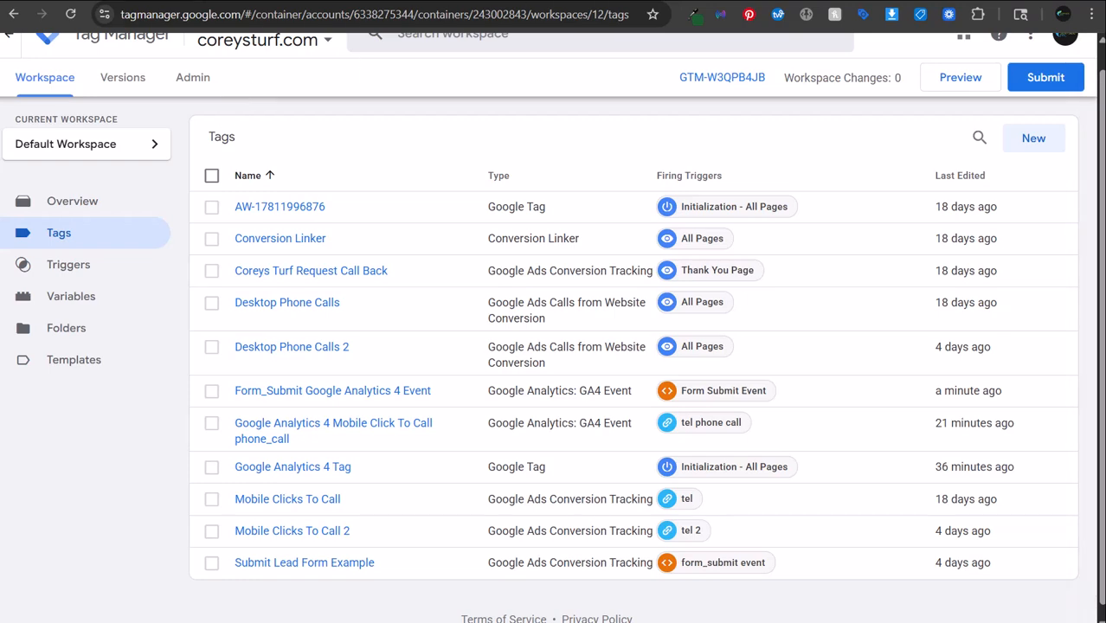
Publish the container again with the version name and description left blank, and return to the workspace.
click(1044, 76)
click(1034, 68)
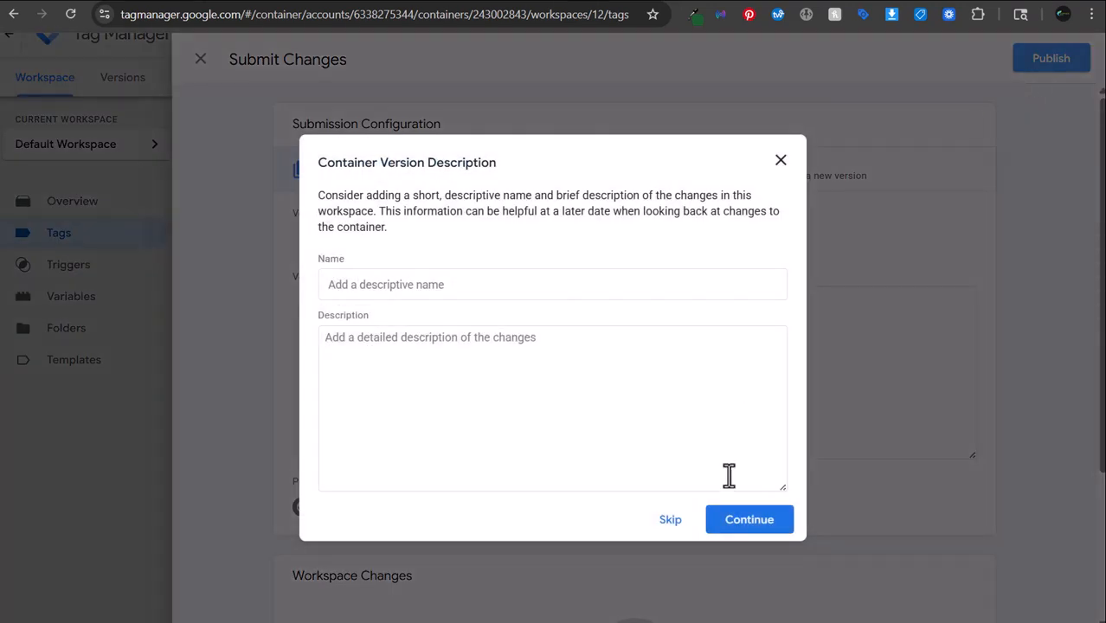
click(721, 526)
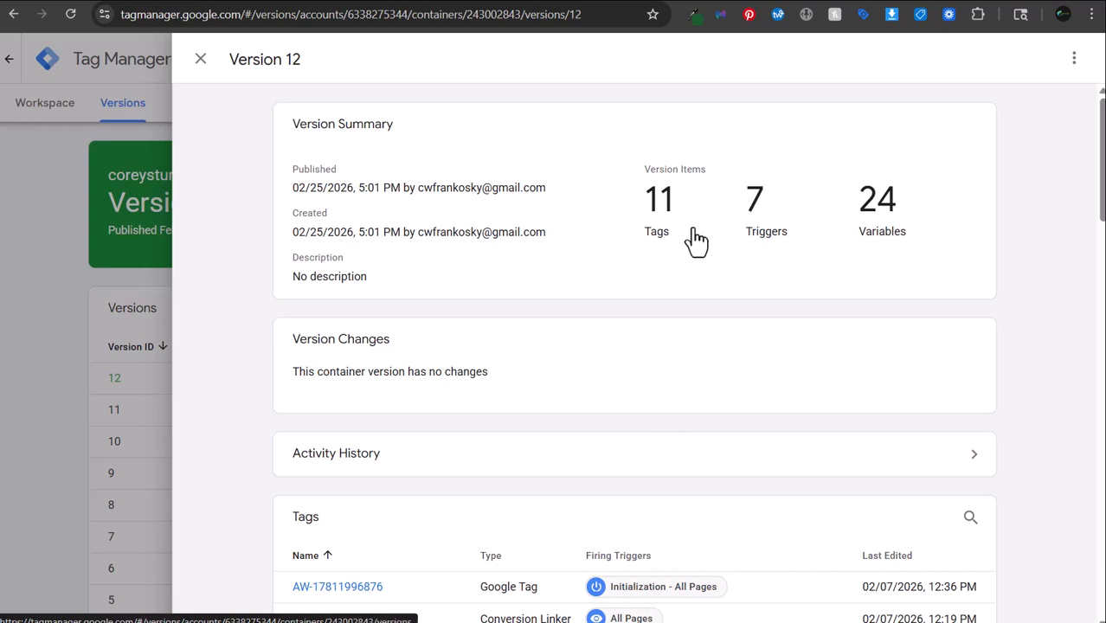
click(208, 62)
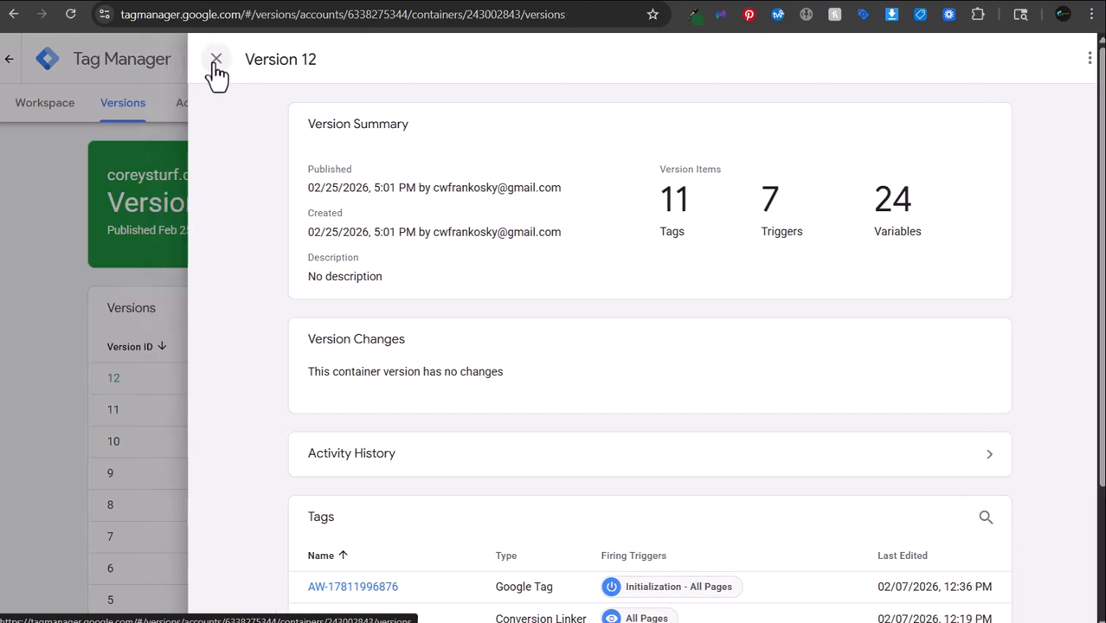
click(73, 116)
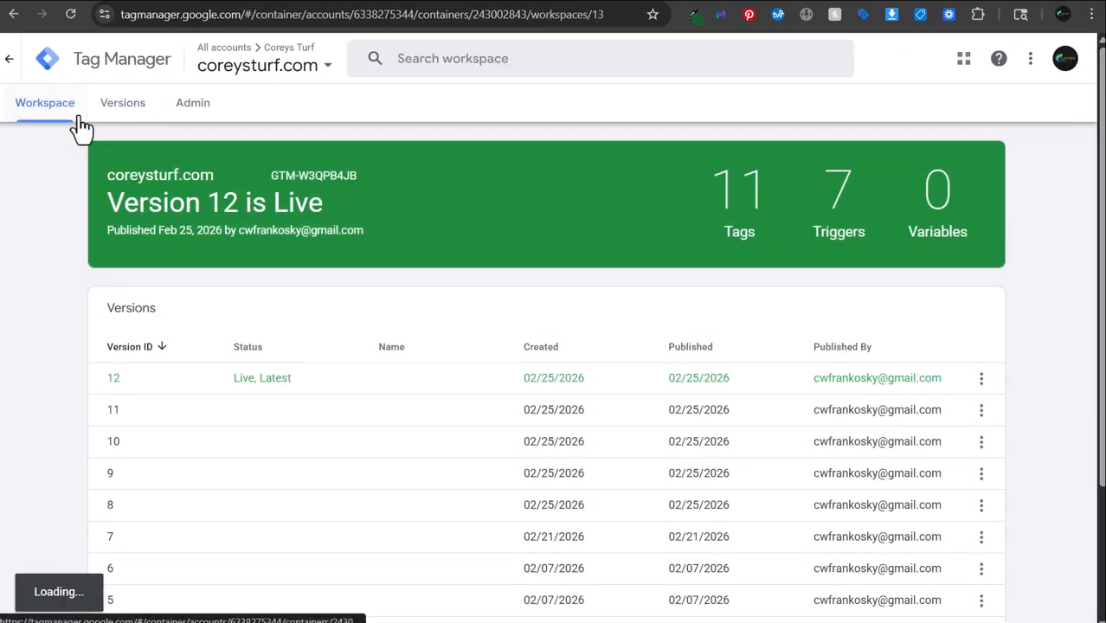